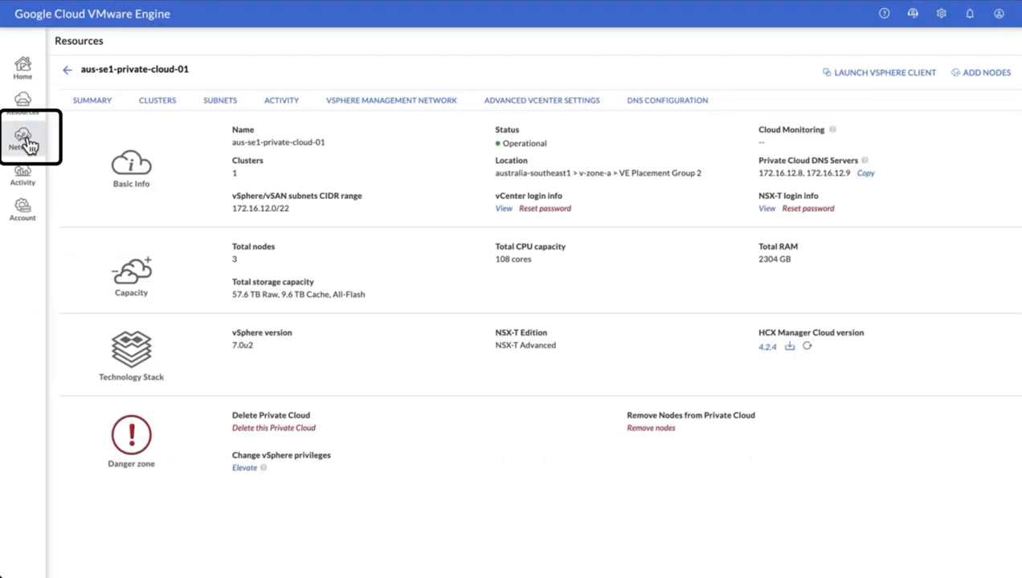
Open the private connections in the VMware Engine network settings
{"action": "left_click", "coordinate": [27, 144]}
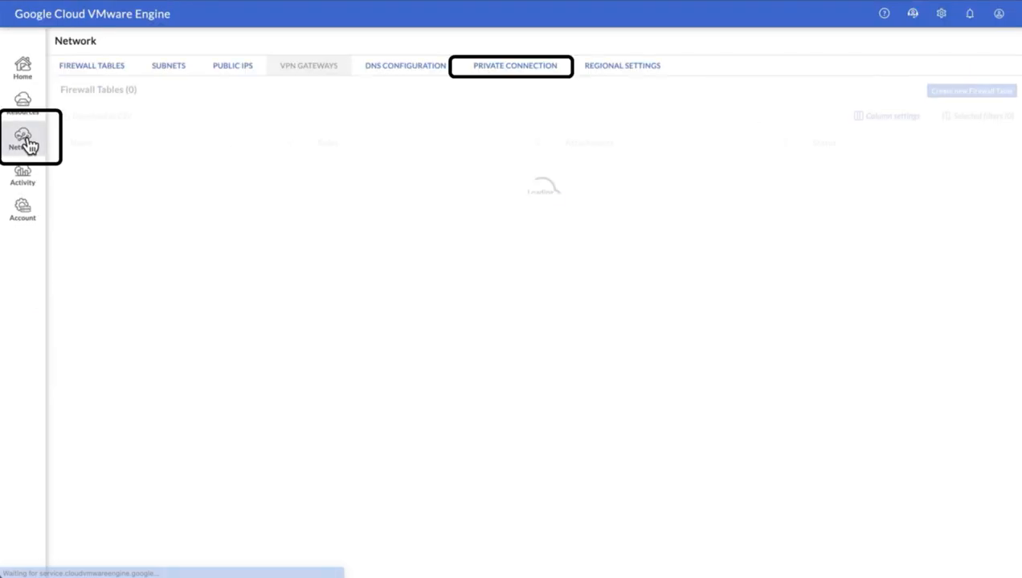
{"action": "left_click", "coordinate": [508, 69]}
{"action": "left_click", "coordinate": [969, 93]}
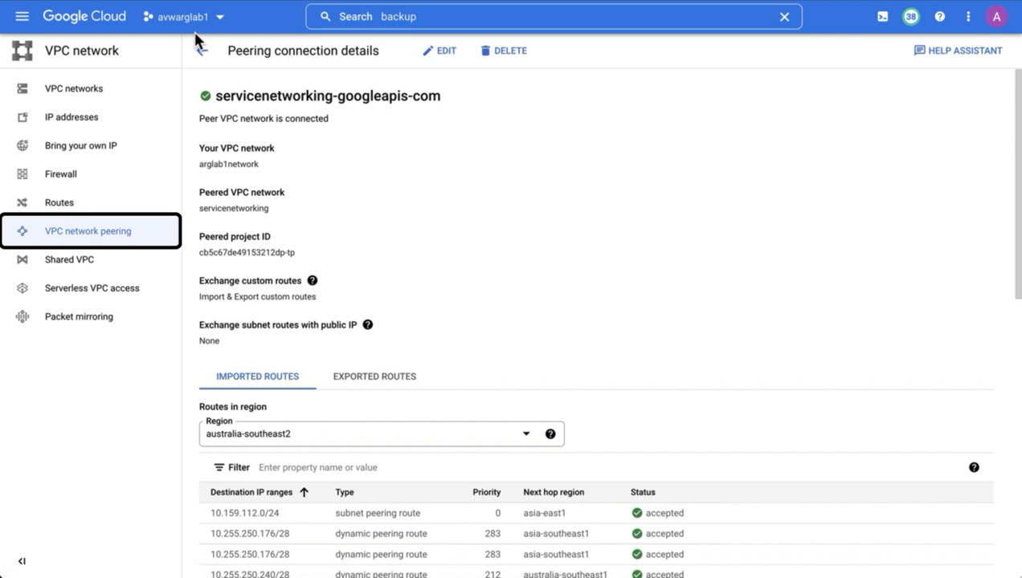
Examine the imported routes of the servicenetworking-googleapis-com peering connection for region australia-southeast2
{"action": "scroll", "coordinate": [384, 213], "scroll_direction": "down", "scroll_amount": 1}
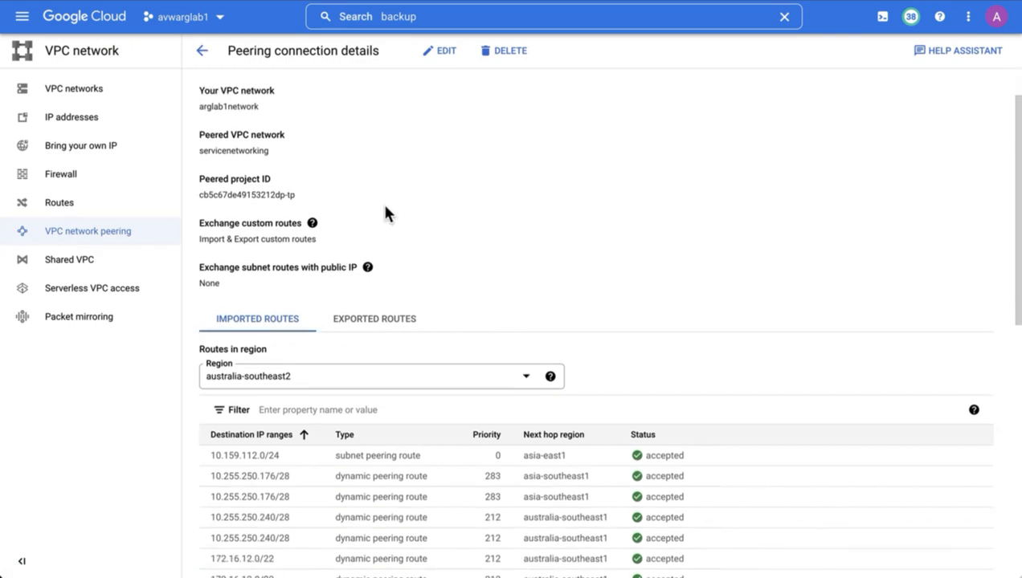
{"action": "scroll", "coordinate": [325, 511], "scroll_direction": "down", "scroll_amount": 1}
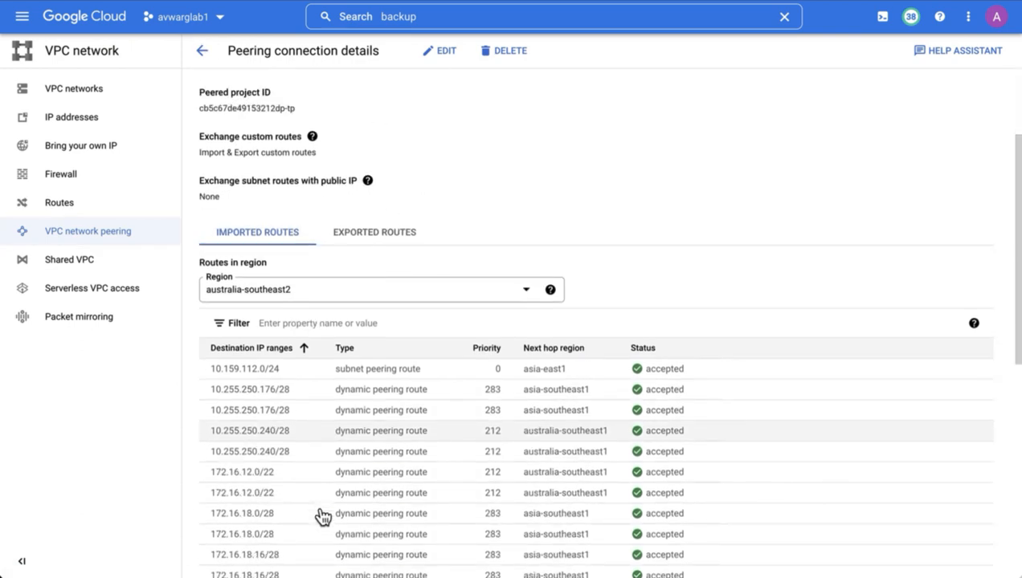
{"action": "scroll", "coordinate": [273, 466], "scroll_direction": "down", "scroll_amount": 1}
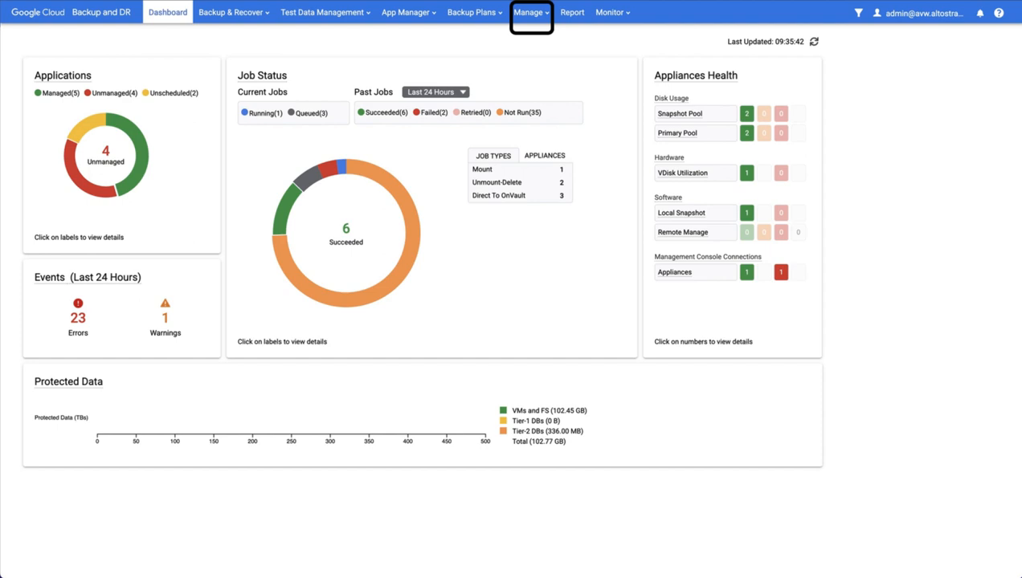
Go to the appliances managed in Backup and DR and open an appliance's network configuration
{"action": "left_click", "coordinate": [530, 12]}
{"action": "left_click", "coordinate": [540, 33]}
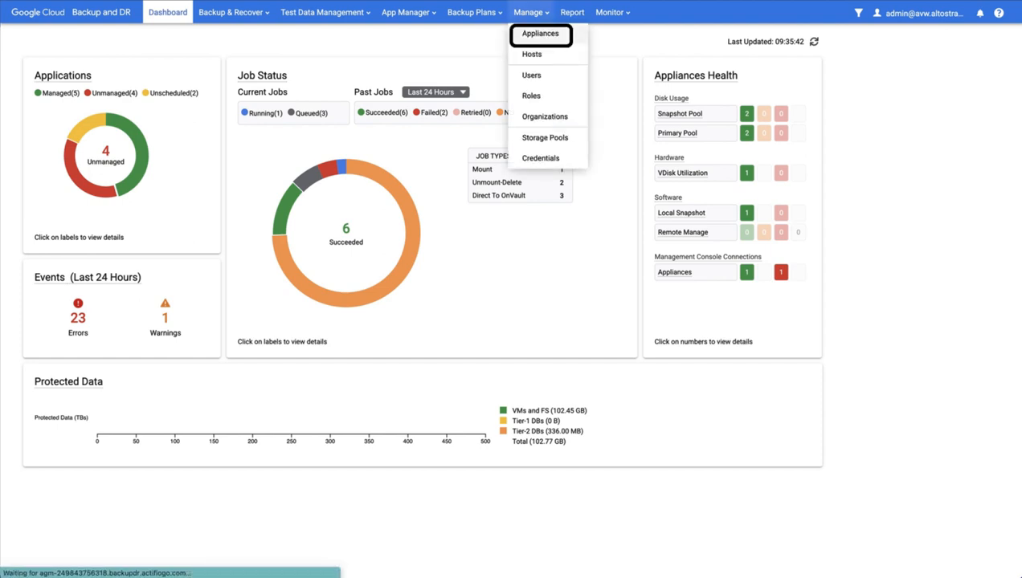
{"action": "right_click", "coordinate": [298, 178]}
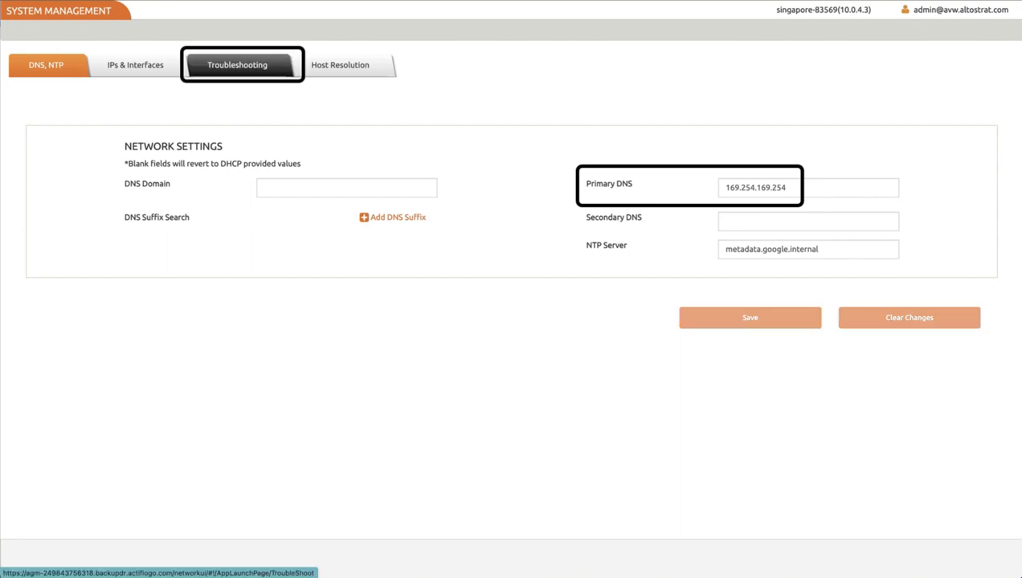
Run a Test DNS check from the appliance on the name ending in 66.asia-southeast1.gve.goog
{"action": "left_click", "coordinate": [237, 65]}
{"action": "left_click", "coordinate": [207, 150]}
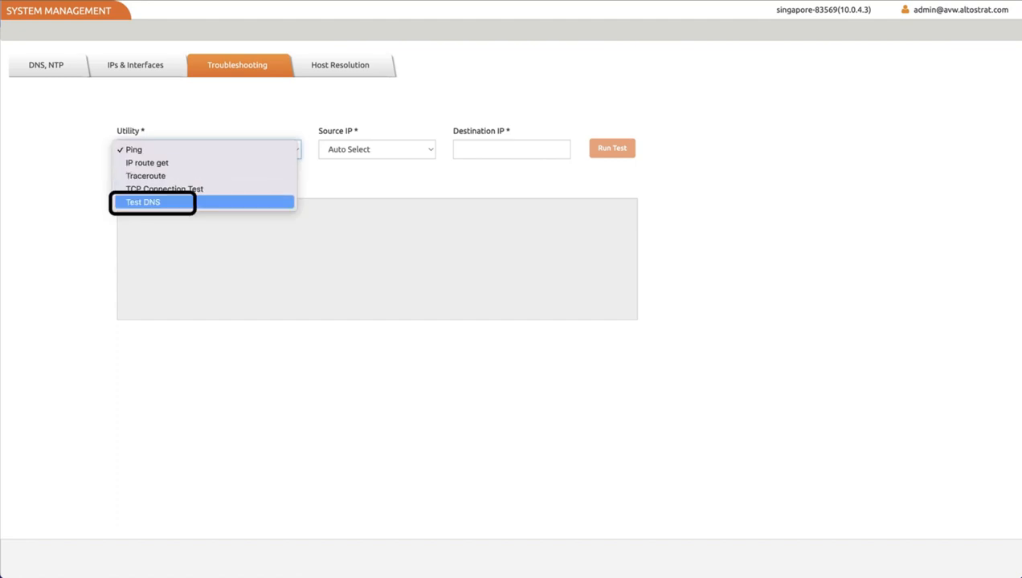
{"action": "key", "text": "Return"}
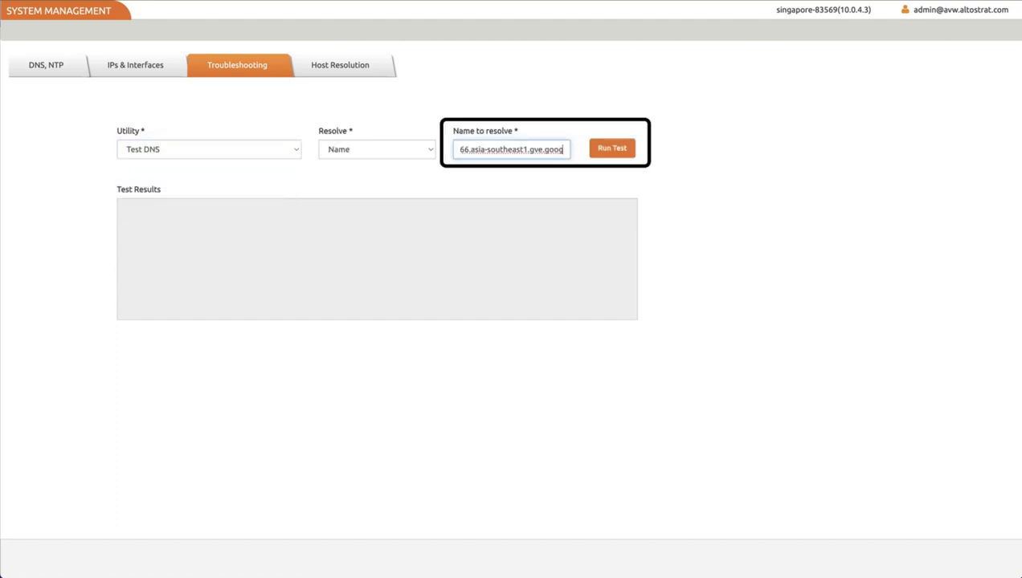
{"action": "left_click", "coordinate": [612, 148]}
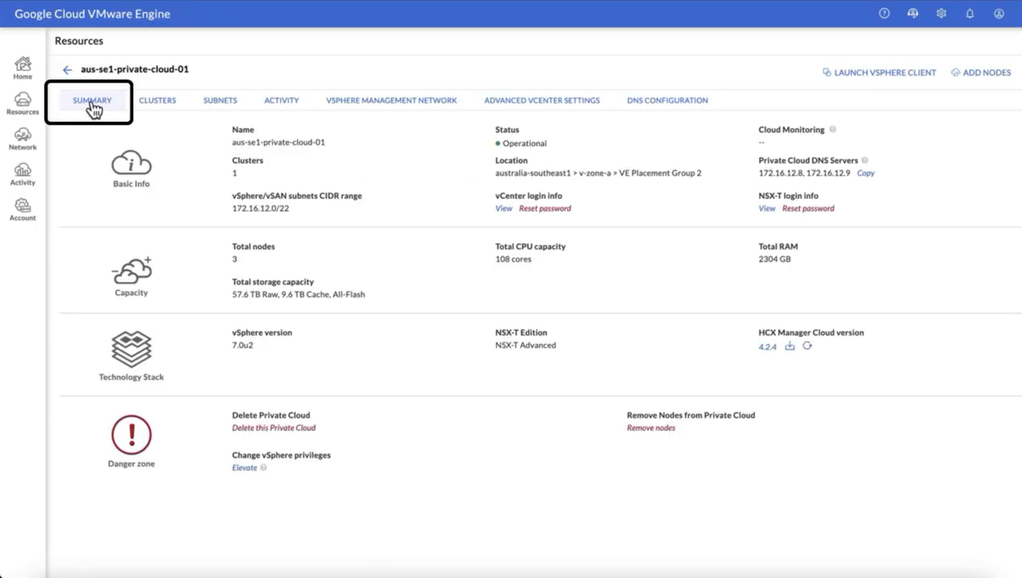
Request elevated vSphere privileges for the private cloud's local user for 1 h and acknowledge the caution
{"action": "left_click", "coordinate": [242, 469]}
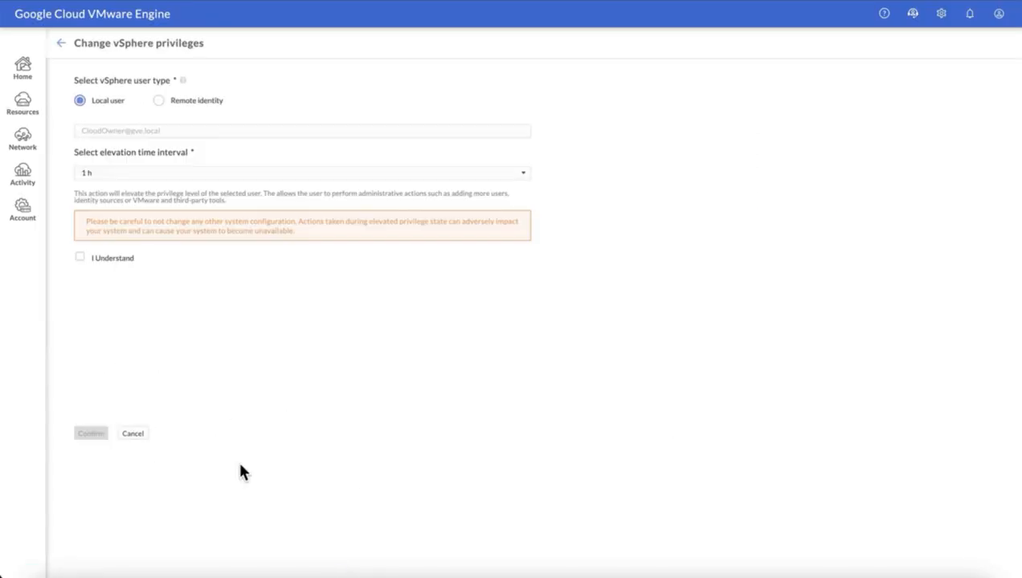
{"action": "left_click", "coordinate": [80, 259]}
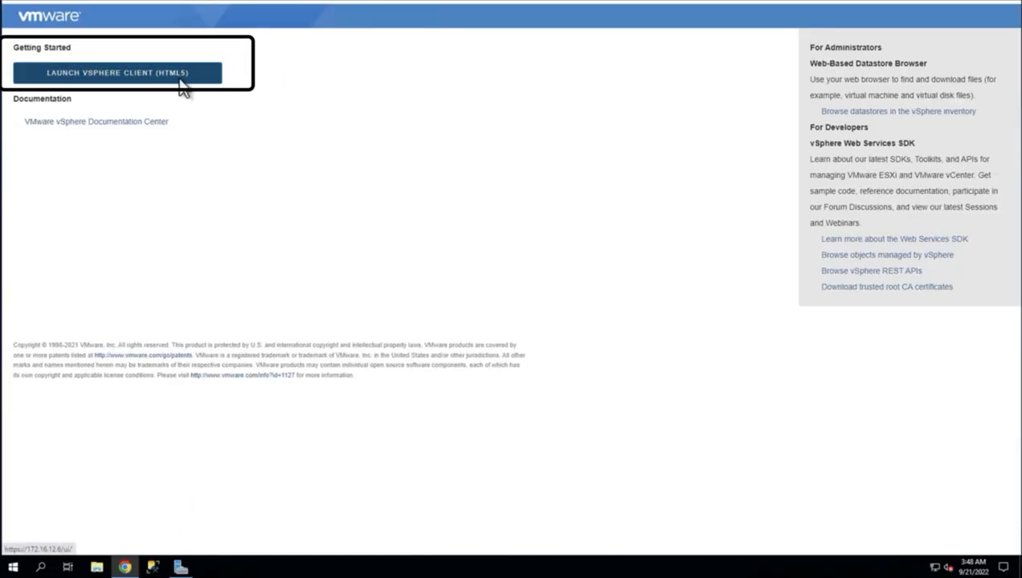
Launch the HTML5 vSphere Client and open the single sign-on users and groups administration
{"action": "left_click", "coordinate": [178, 77]}
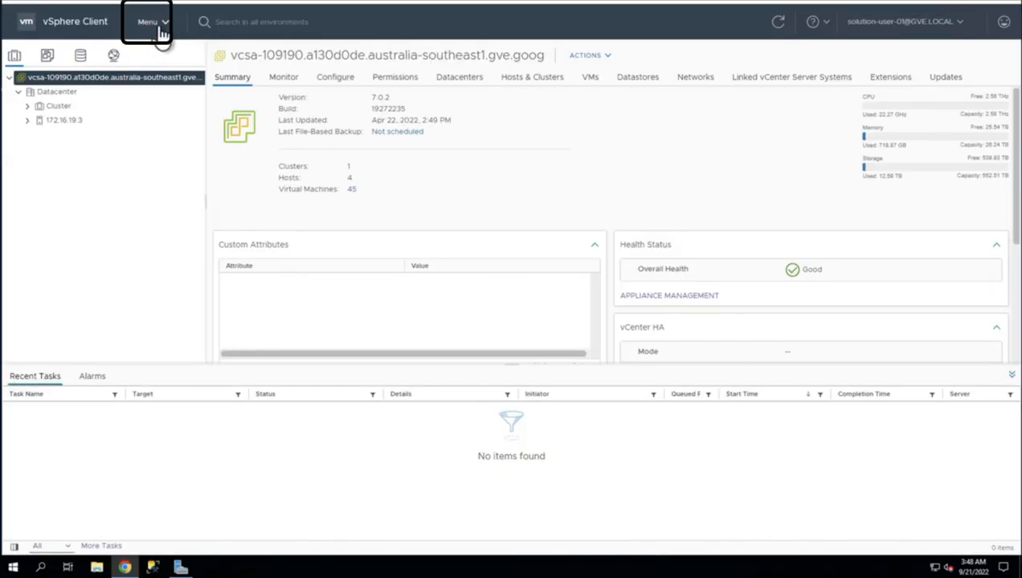
{"action": "left_click", "coordinate": [160, 31]}
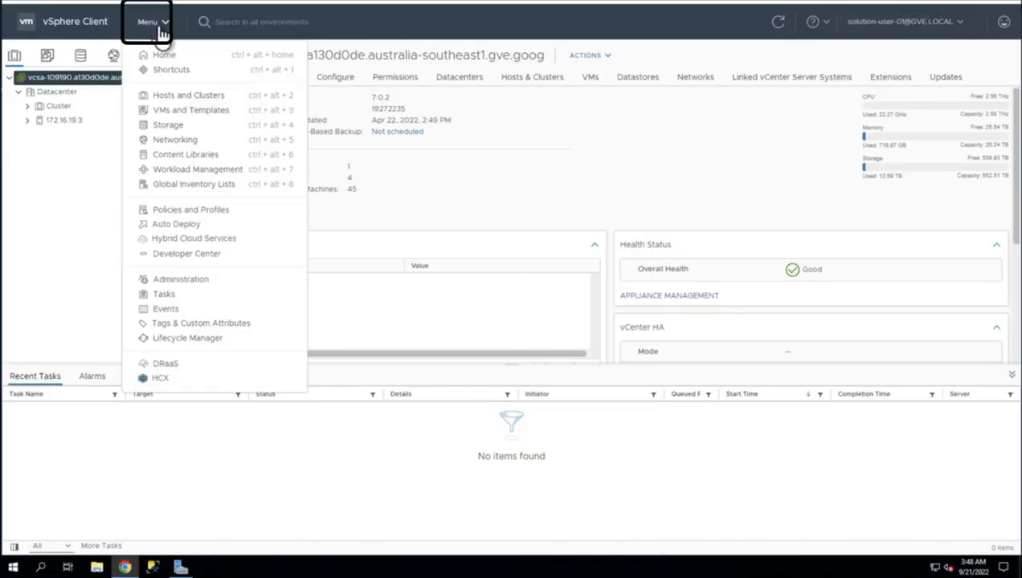
{"action": "left_click", "coordinate": [191, 285]}
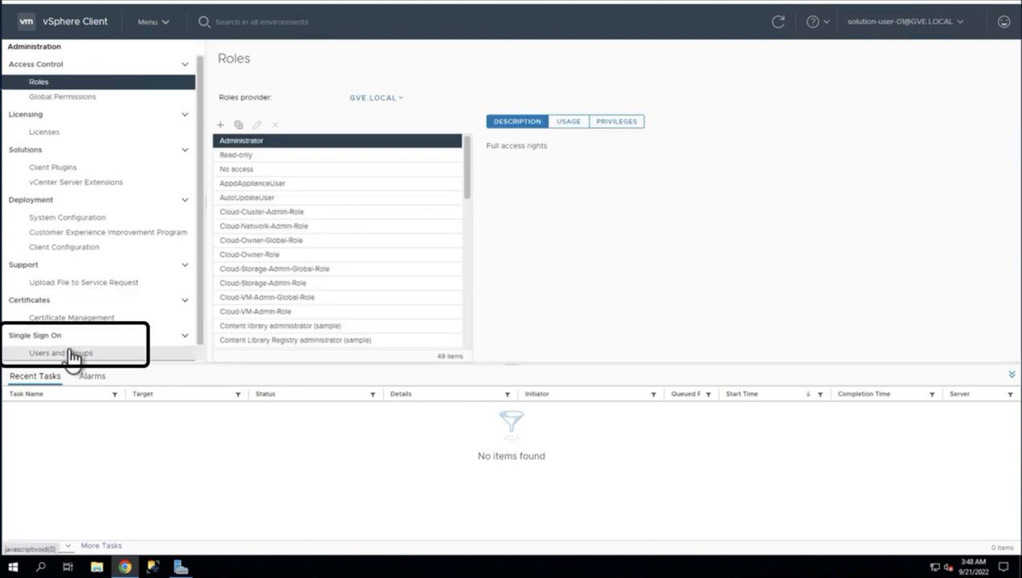
{"action": "left_click", "coordinate": [72, 354]}
List the users of the gve.local domain and search them for "solution"
{"action": "left_click", "coordinate": [359, 117]}
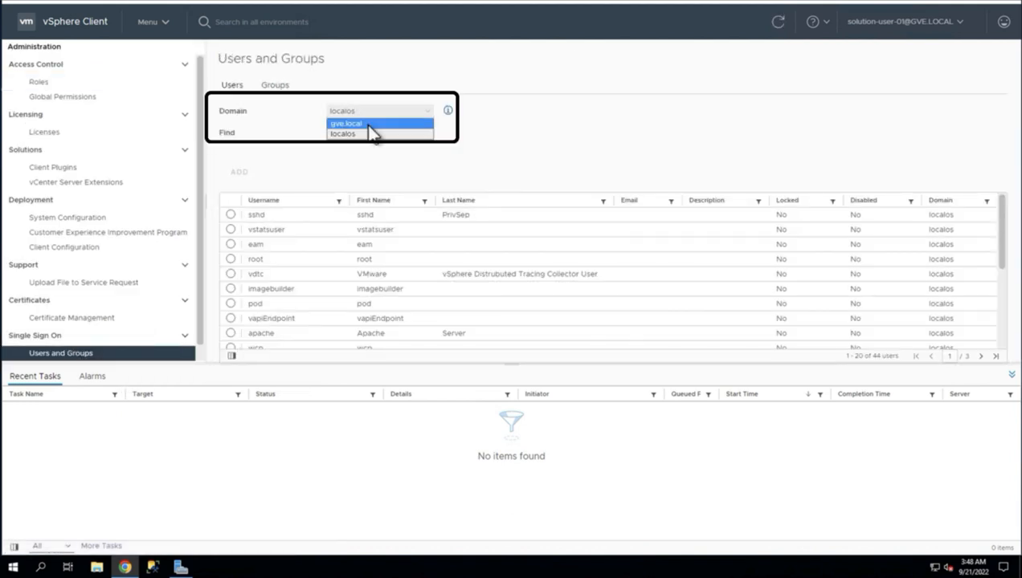
{"action": "left_click", "coordinate": [369, 132]}
{"action": "left_click", "coordinate": [358, 133]}
{"action": "type", "text": "solution"}
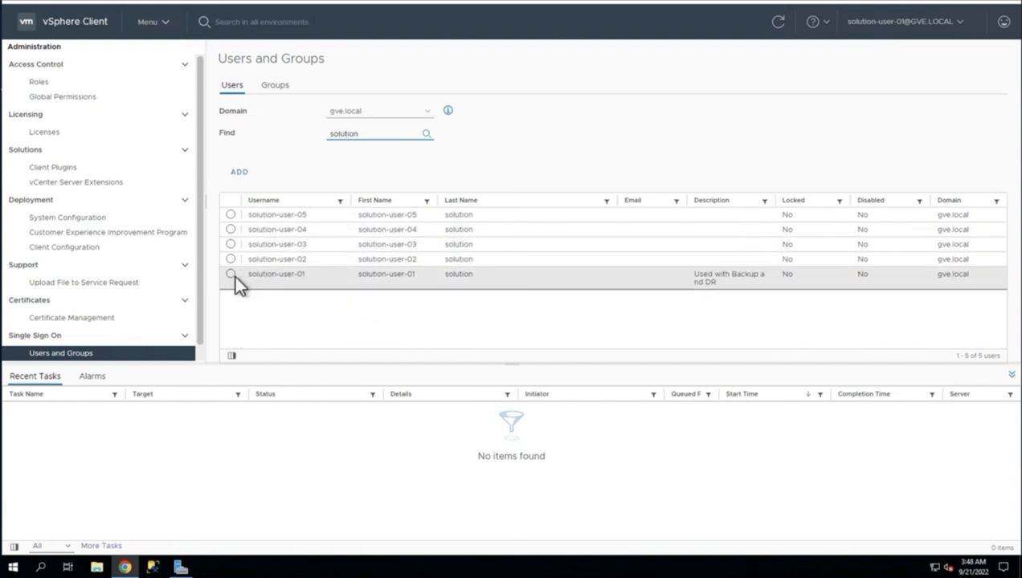
Review the editable password and description fields of solution-user-01, and close the user without saving
{"action": "left_click", "coordinate": [265, 278]}
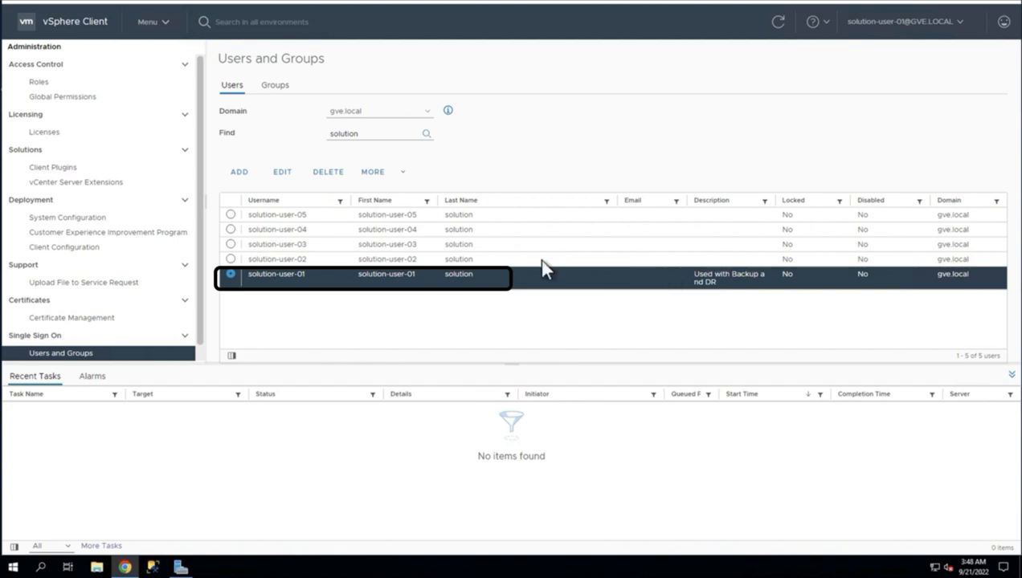
{"action": "left_click", "coordinate": [281, 173]}
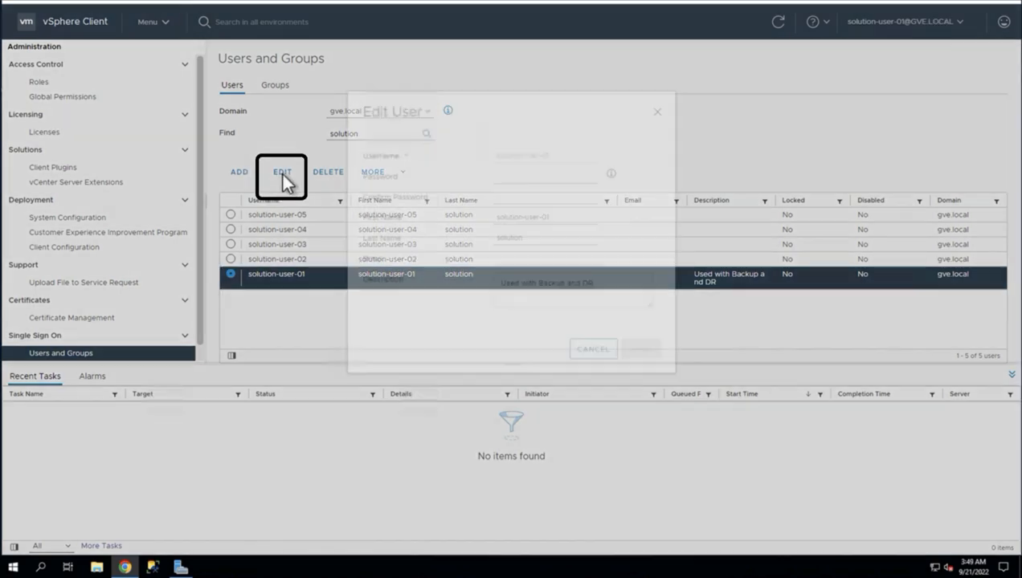
{"action": "left_click", "coordinate": [529, 227]}
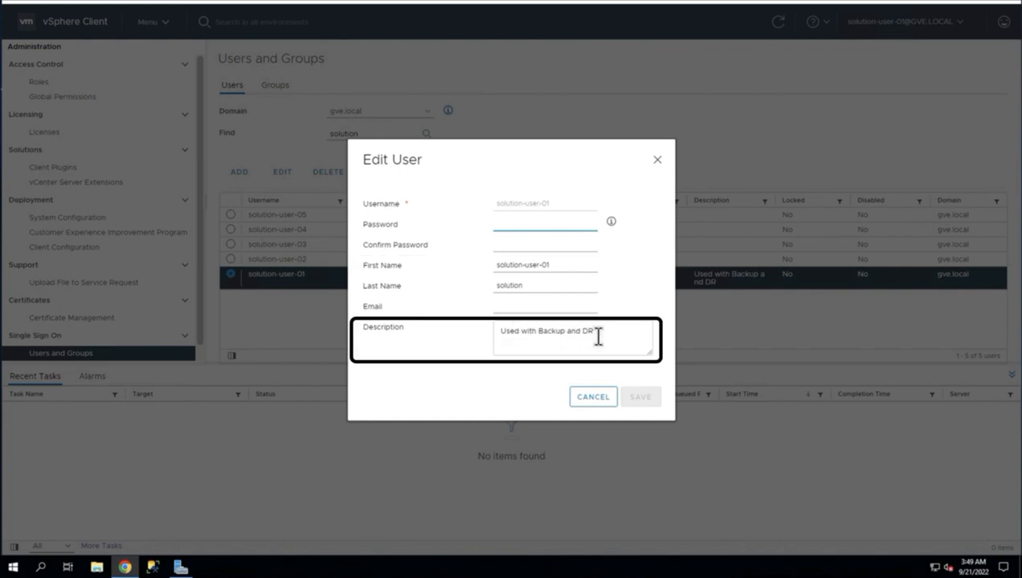
{"action": "left_click", "coordinate": [595, 397]}
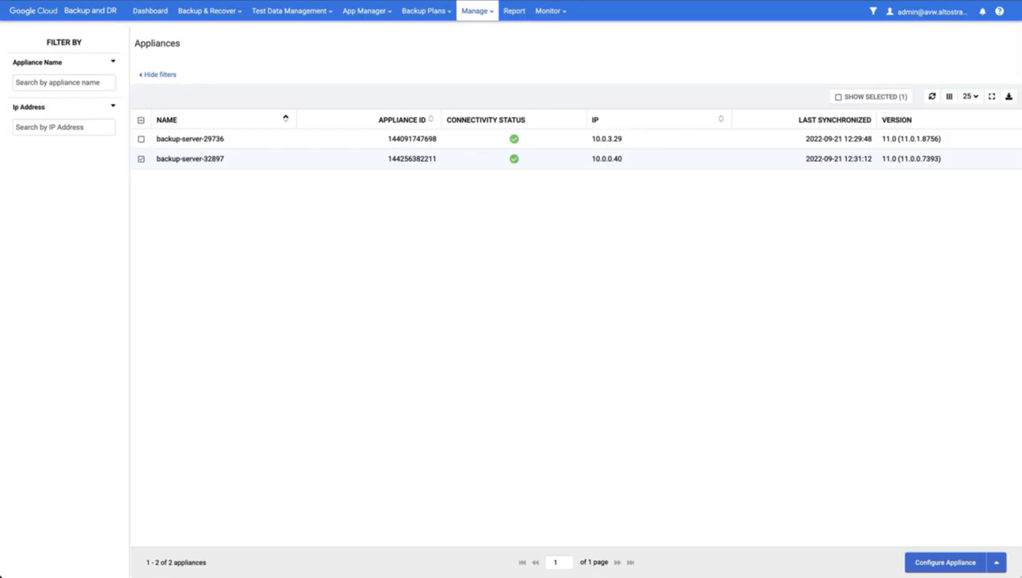
Start adding a new host in Backup and DR with vCenter as its host type
{"action": "left_click", "coordinate": [477, 11]}
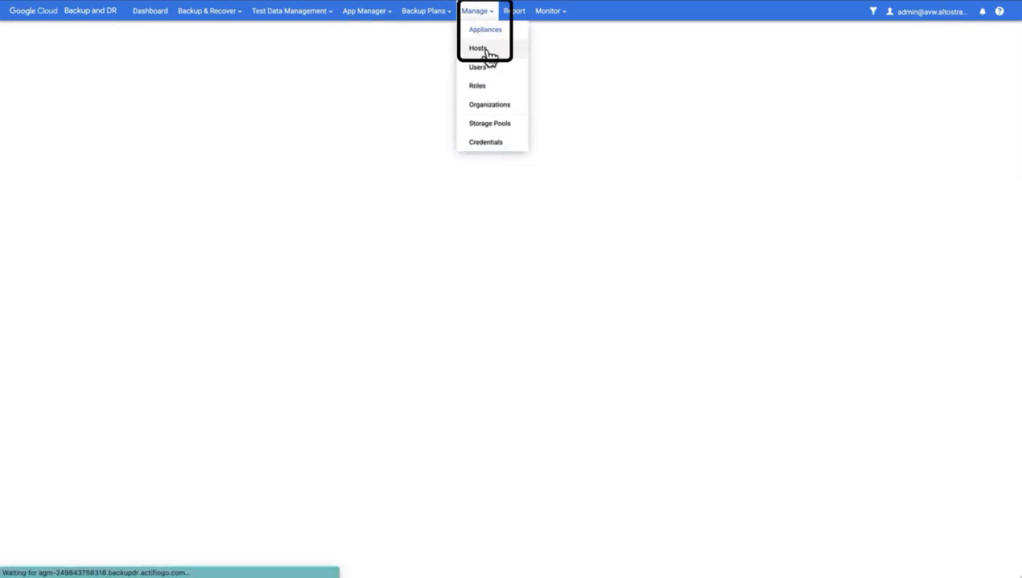
{"action": "left_click", "coordinate": [488, 52]}
{"action": "left_click", "coordinate": [989, 47]}
{"action": "left_click", "coordinate": [176, 84]}
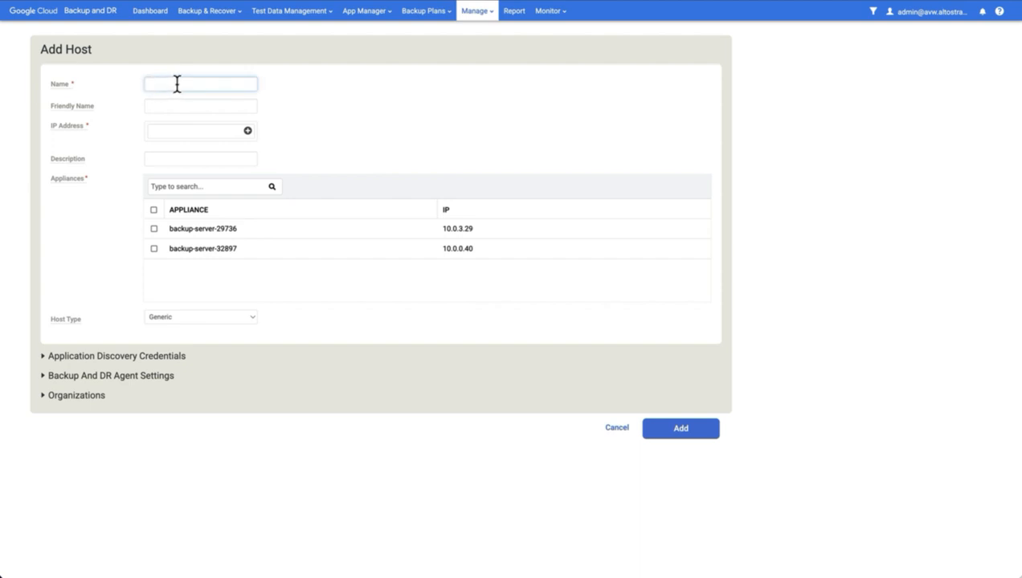
{"action": "left_click", "coordinate": [176, 131]}
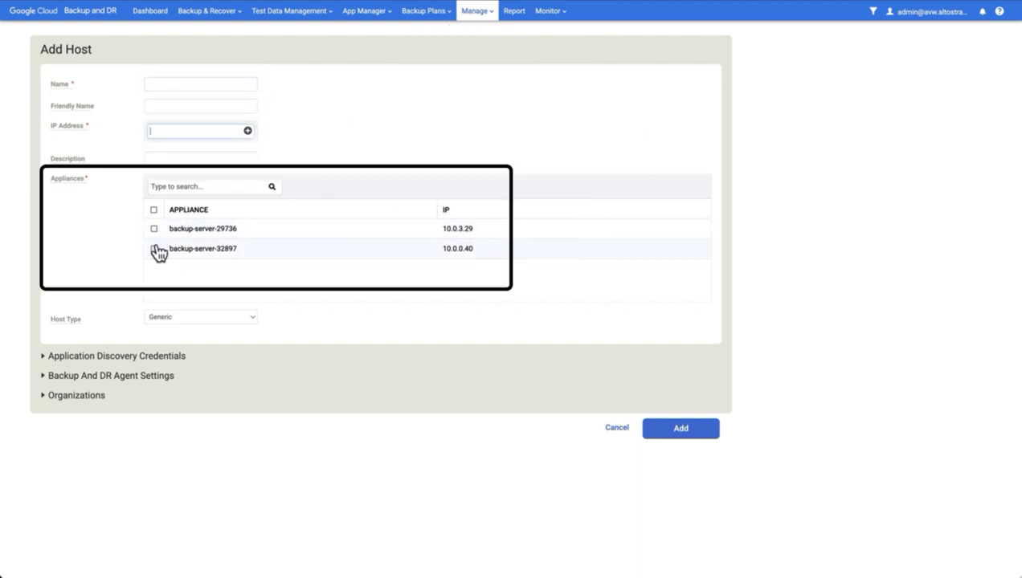
{"action": "left_click", "coordinate": [213, 317]}
{"action": "left_click", "coordinate": [186, 330]}
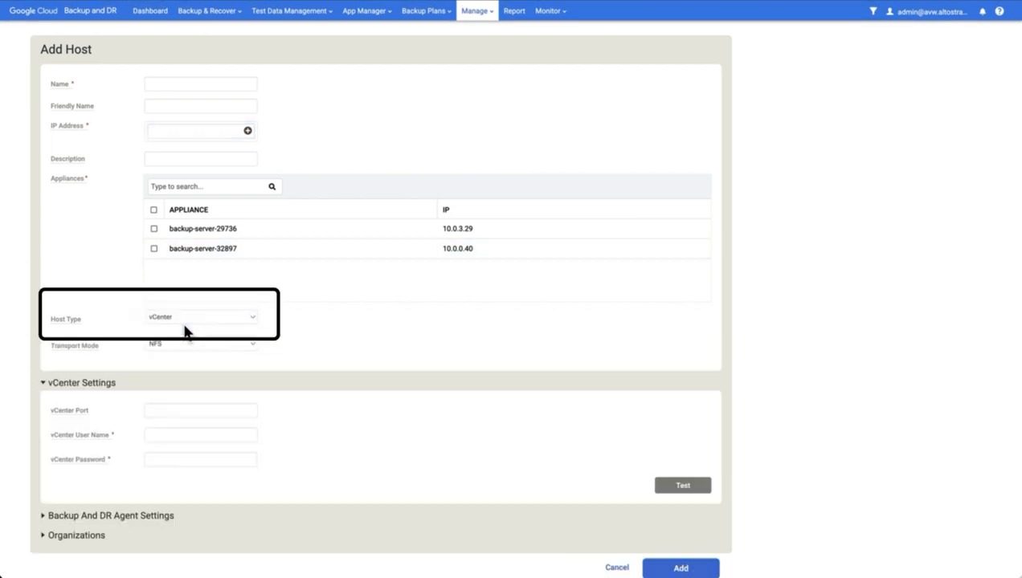
Enter GVE.LOCAL\solution-user-01 as the new host's vCenter user name, and leave the form without adding the host
{"action": "left_click", "coordinate": [190, 436]}
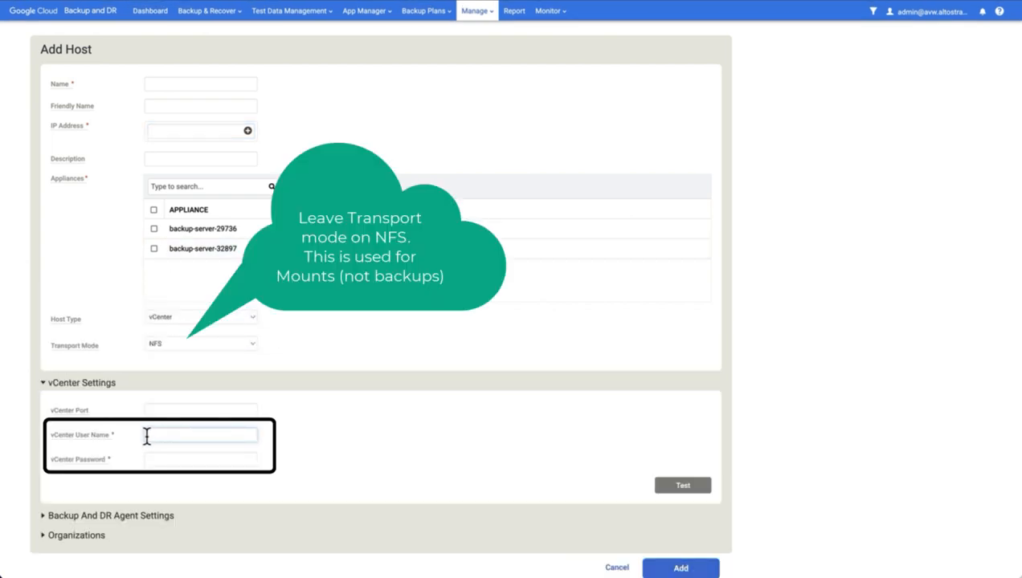
{"action": "type", "text": "GVE.LOCAL\\solution-user-01"}
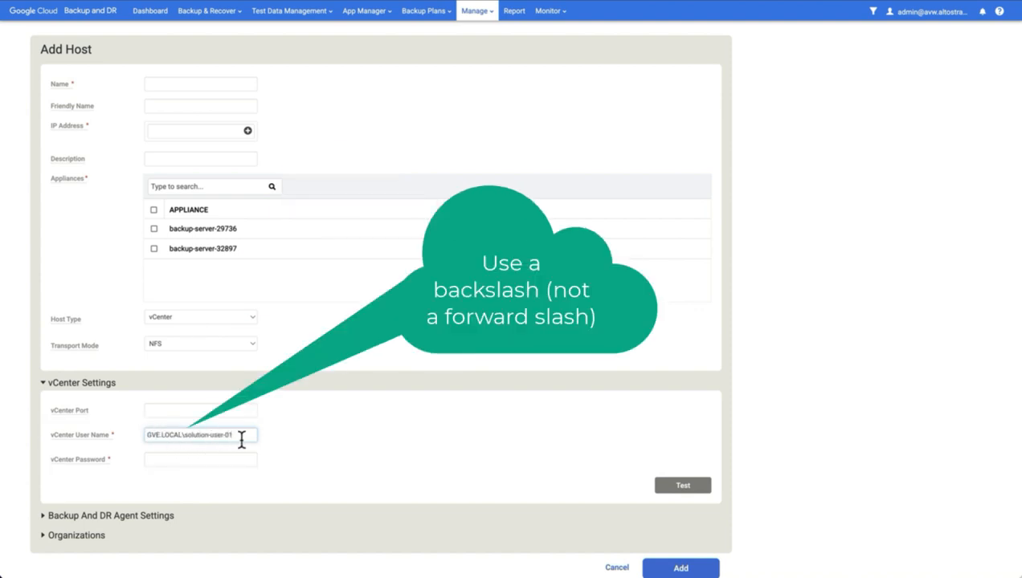
{"action": "left_click", "coordinate": [236, 459]}
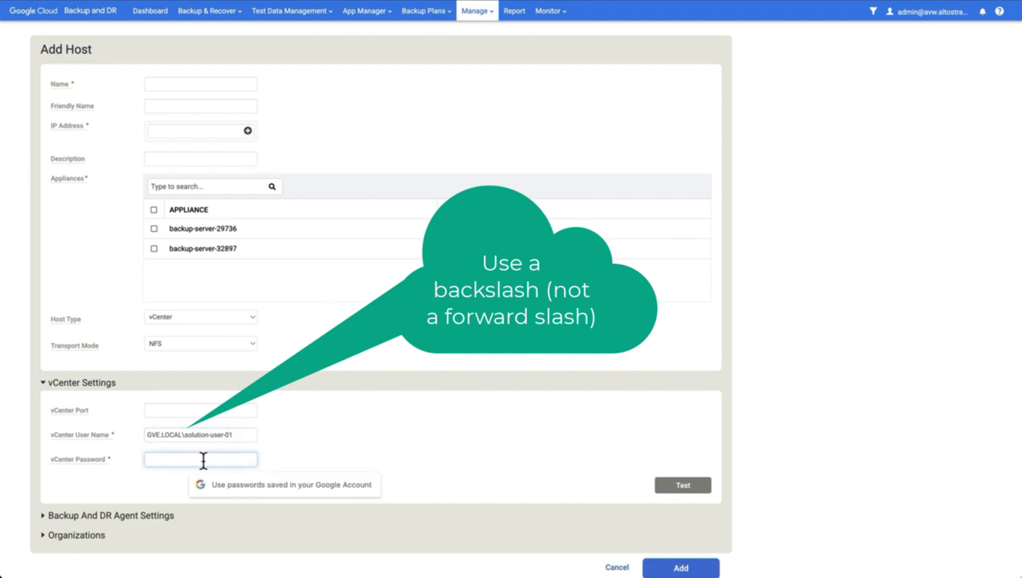
{"action": "left_click", "coordinate": [270, 466]}
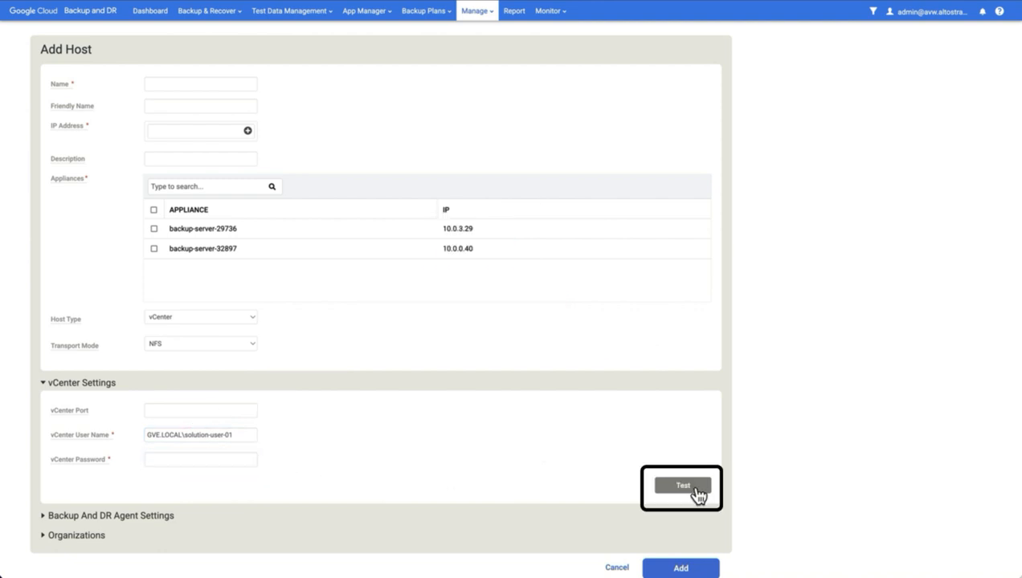
{"action": "left_click", "coordinate": [640, 569]}
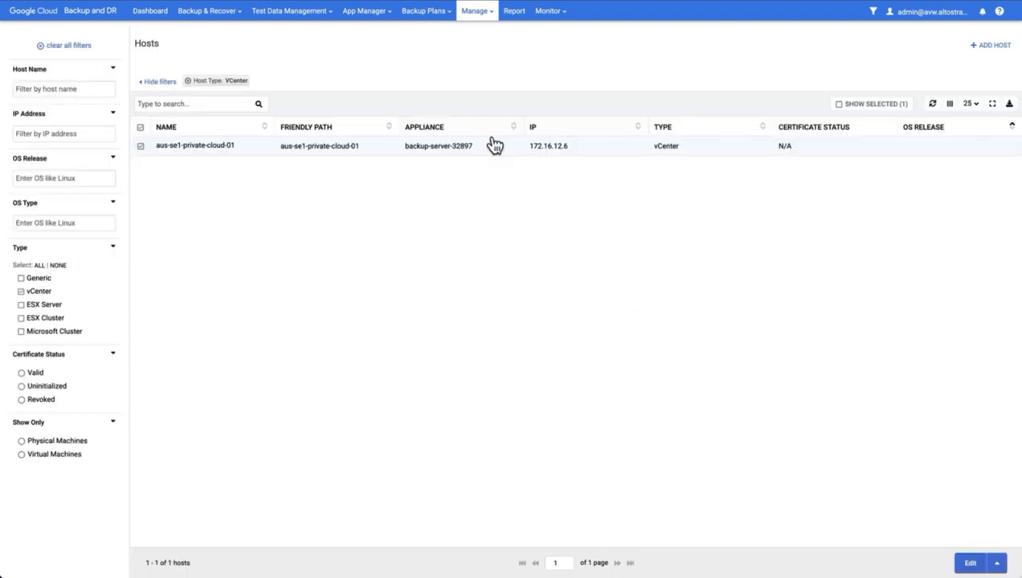
Edit the vCenter host aus-se1-private-cloud-01 and add the appliance backup-server-29736 to it
{"action": "right_click", "coordinate": [498, 145]}
{"action": "left_click", "coordinate": [515, 155]}
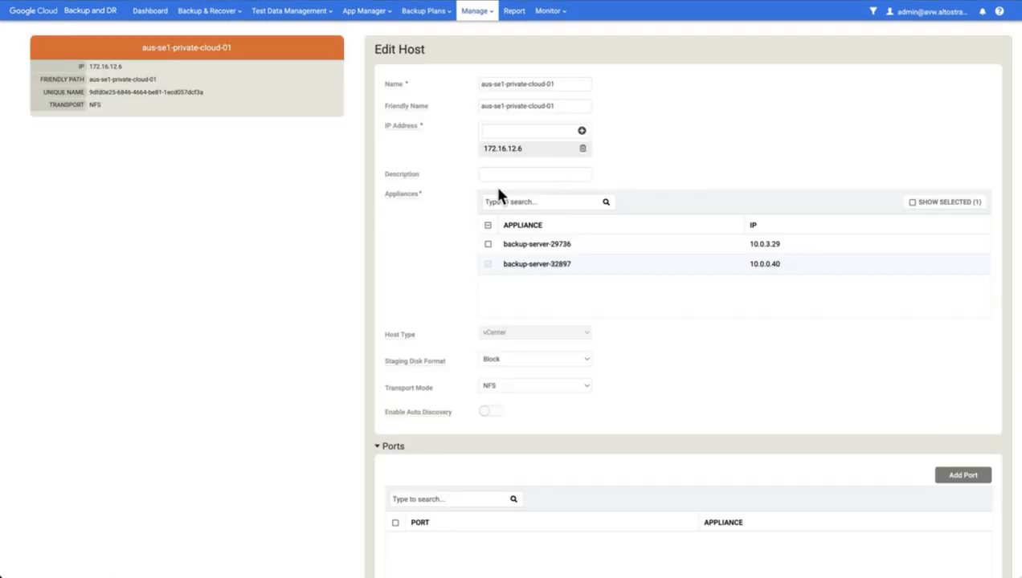
{"action": "left_click", "coordinate": [488, 245]}
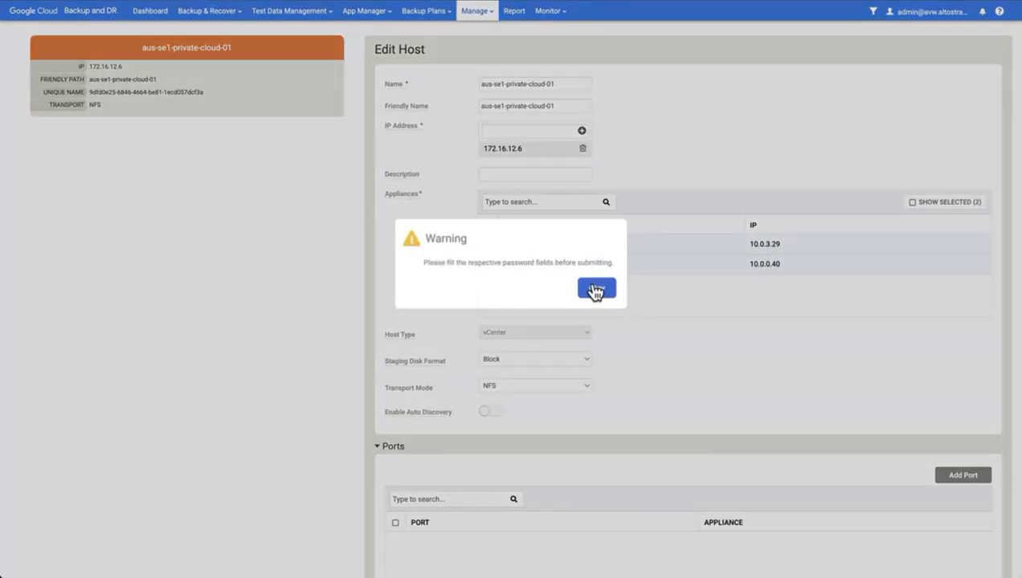
Enter the vCenter password for the host and test the vCenter credentials
{"action": "left_click", "coordinate": [595, 290]}
{"action": "type", "text": "********"}
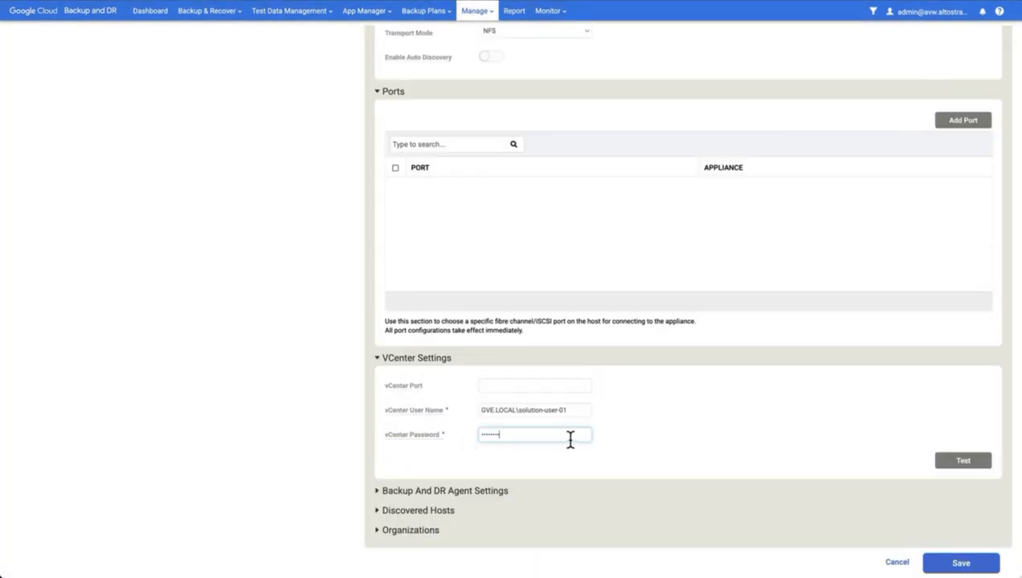
{"action": "left_click", "coordinate": [963, 461]}
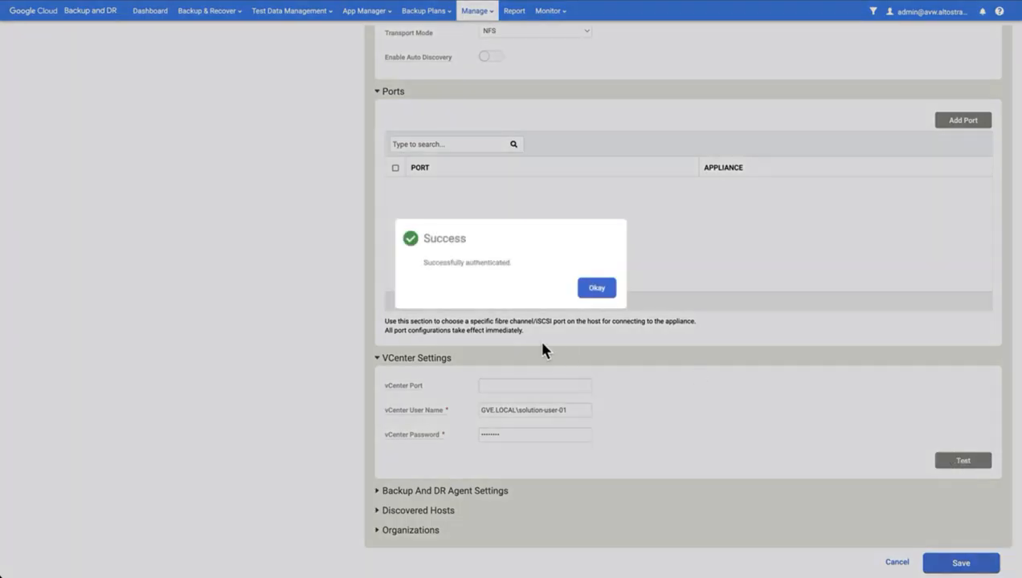
{"action": "left_click", "coordinate": [590, 289]}
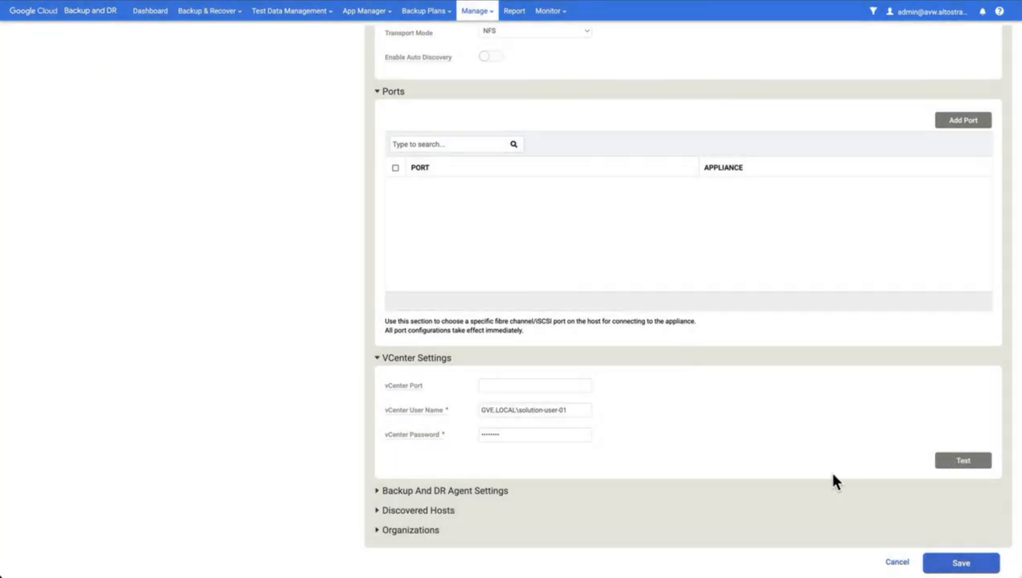
Save the updated settings of the vCenter host and acknowledge the result
{"action": "left_click", "coordinate": [958, 563]}
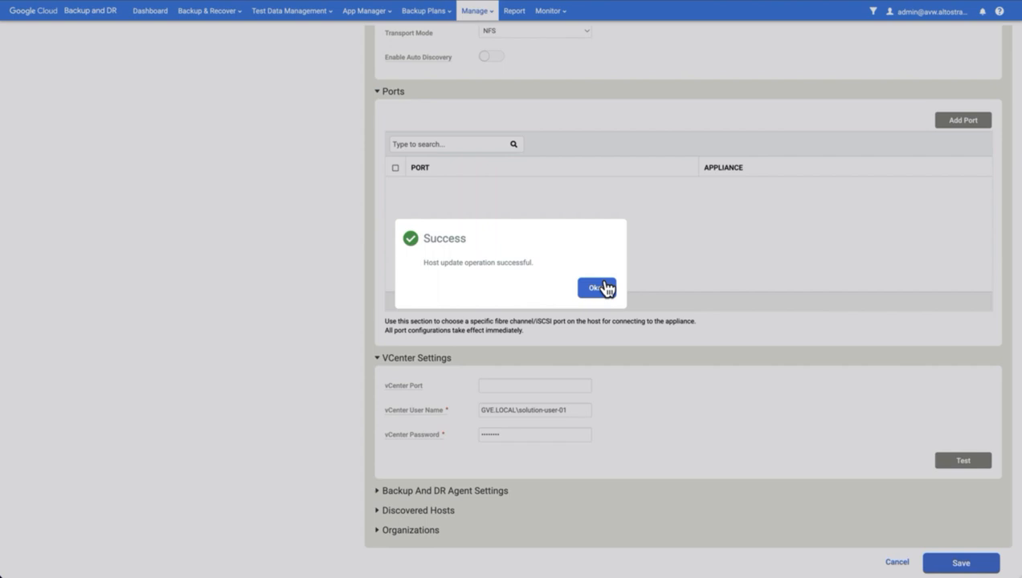
{"action": "left_click", "coordinate": [598, 288]}
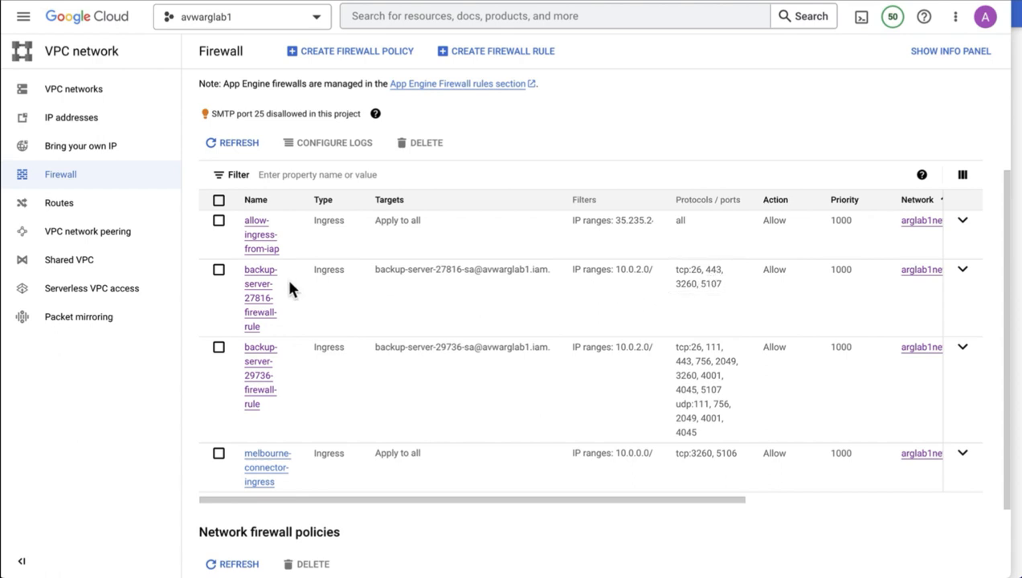
In the Google Cloud VPC firewall list, open backup-server-27816-firewall-rule for editing and go to its source IPv4 ranges
{"action": "left_click", "coordinate": [259, 292]}
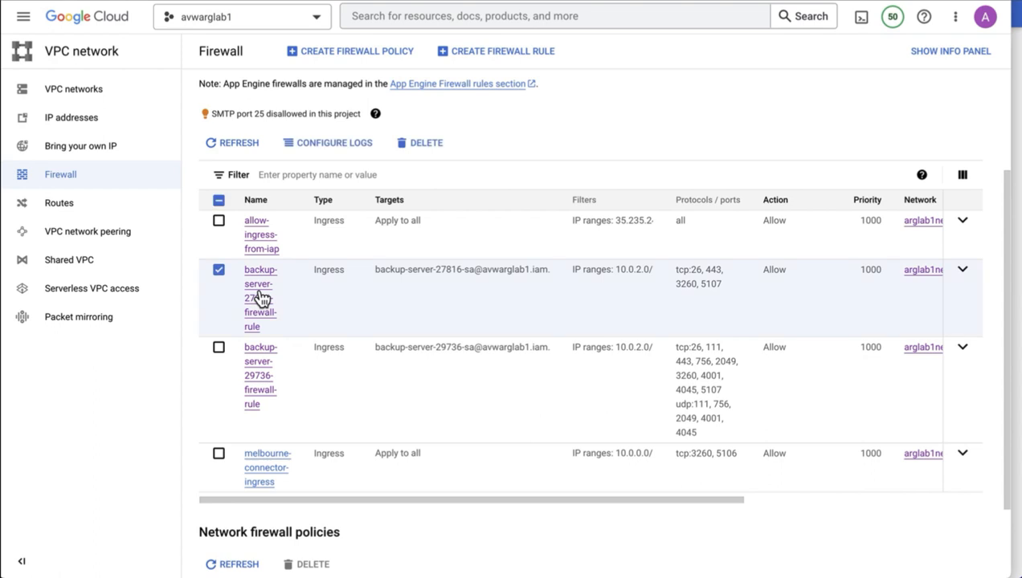
{"action": "left_click", "coordinate": [261, 298]}
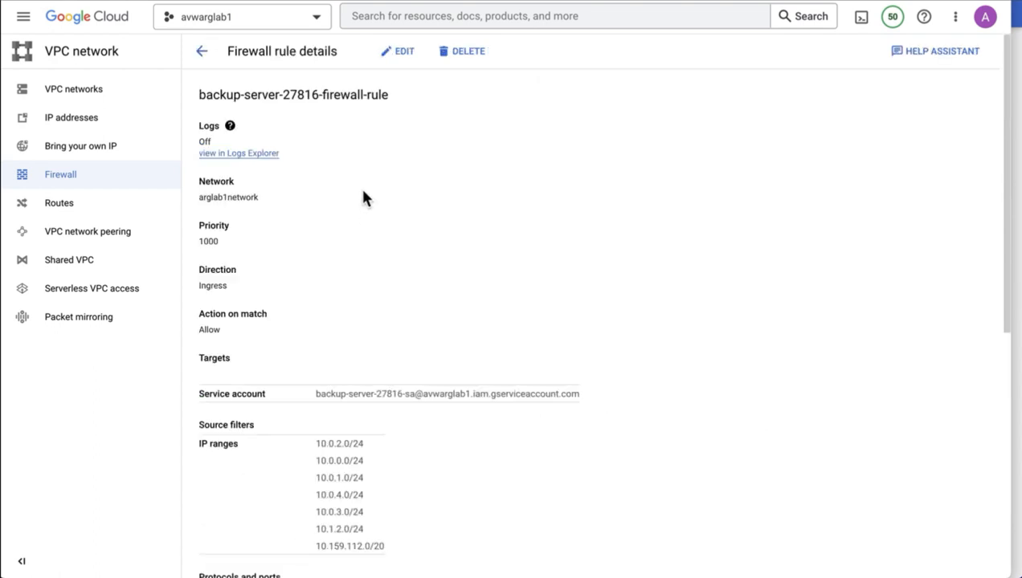
{"action": "left_click", "coordinate": [404, 51]}
{"action": "scroll", "coordinate": [360, 181], "scroll_direction": "down", "scroll_amount": 5}
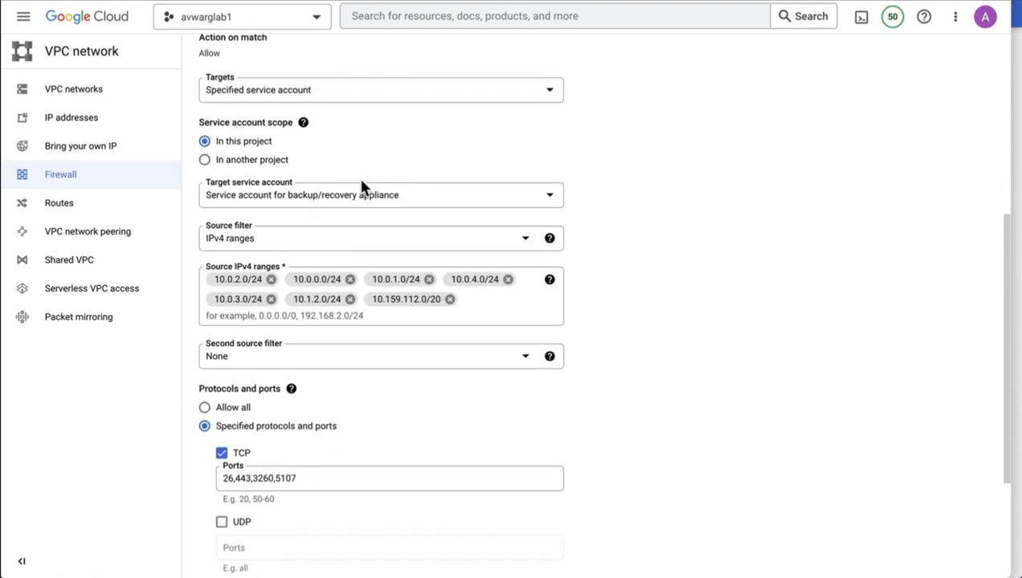
{"action": "left_click", "coordinate": [498, 310]}
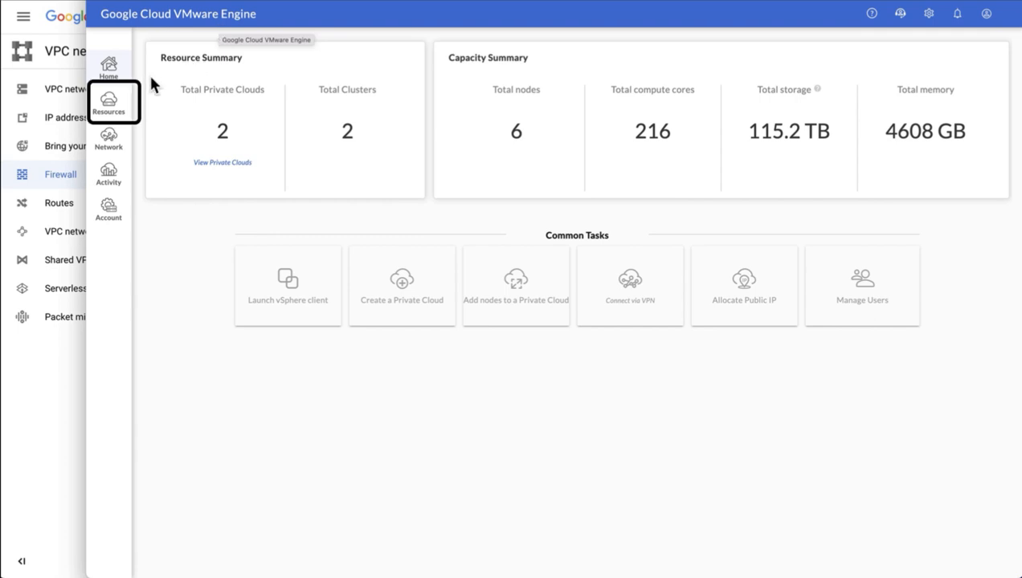
In Google Cloud VMware Engine, copy the System management subnet range 172.16.12.0/24 of private cloud aus-se1-private-cloud-01
{"action": "left_click", "coordinate": [109, 103]}
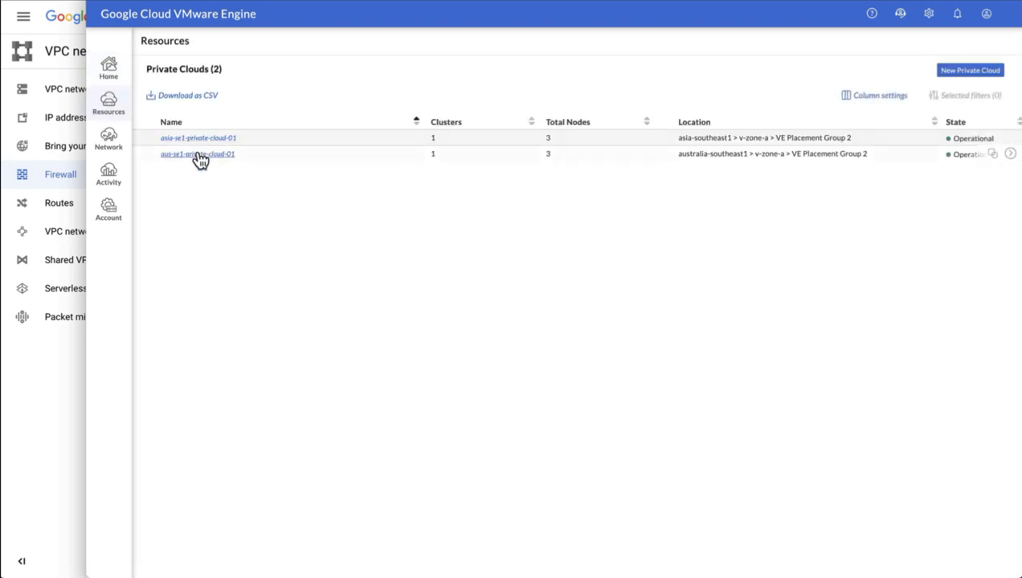
{"action": "left_click", "coordinate": [198, 154]}
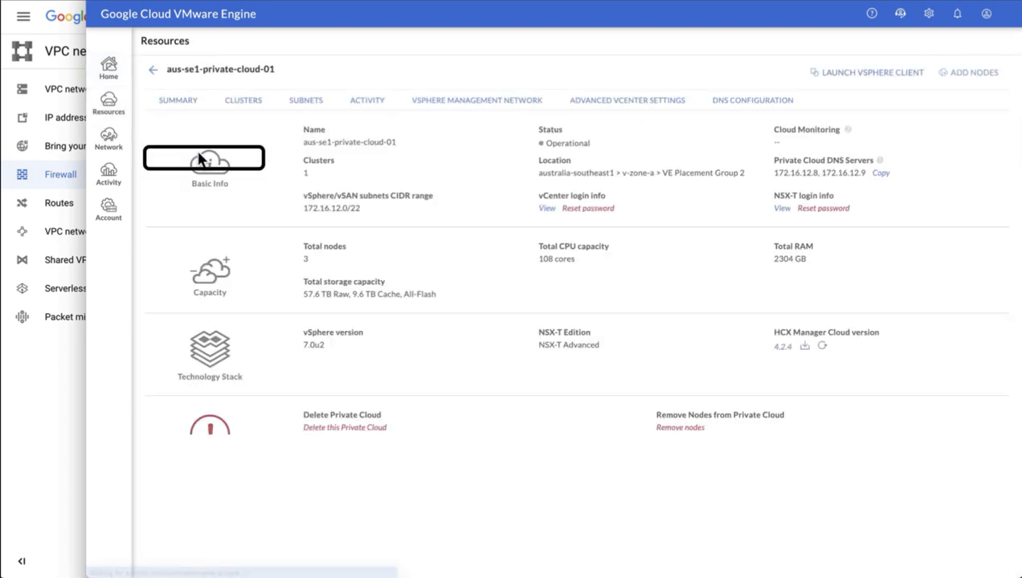
{"action": "left_click", "coordinate": [306, 102]}
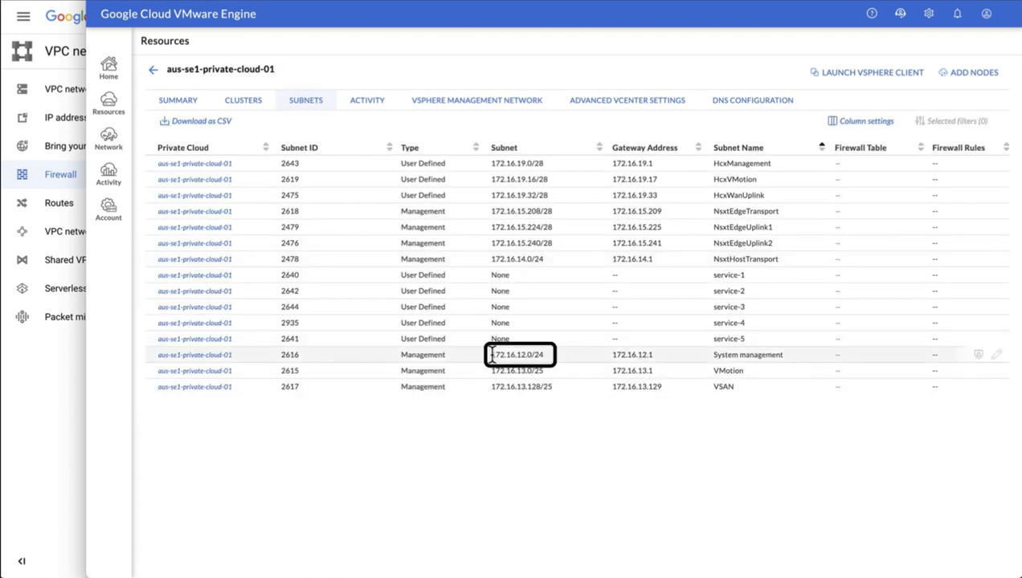
{"action": "left_click_drag", "start_coordinate": [490, 355], "coordinate": [551, 361]}
{"action": "key", "text": "ctrl+c"}
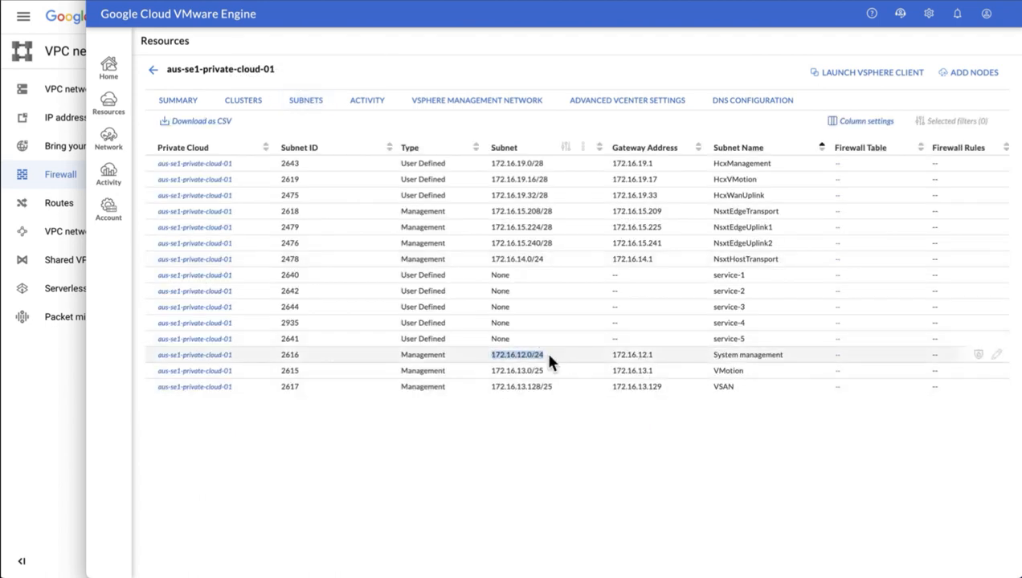
Back in the firewall rule being edited, add 172.16.12.0/24 to the source IPv4 ranges
{"action": "left_click", "coordinate": [64, 392]}
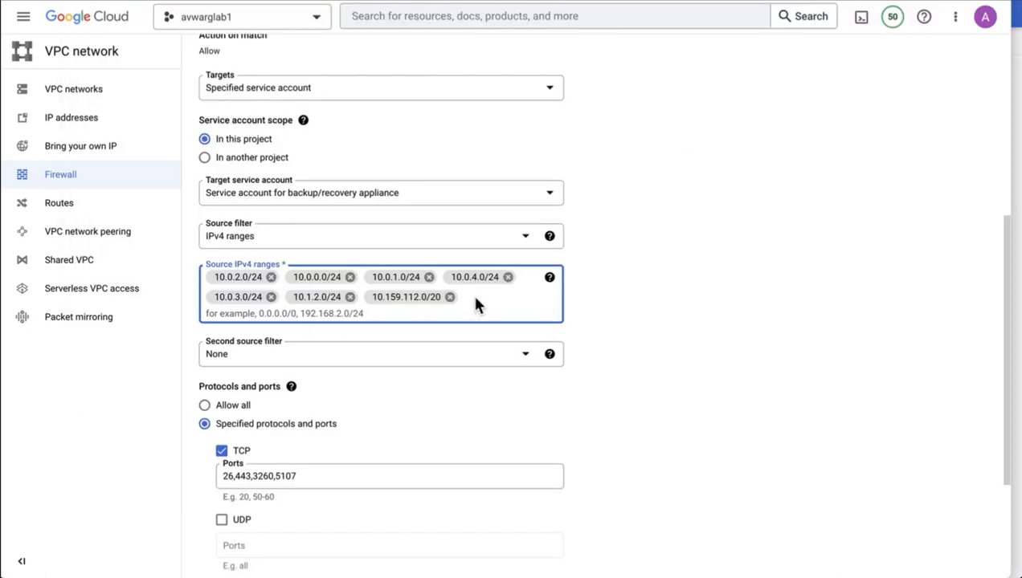
{"action": "key", "text": "ctrl+v"}
{"action": "key", "text": "Return"}
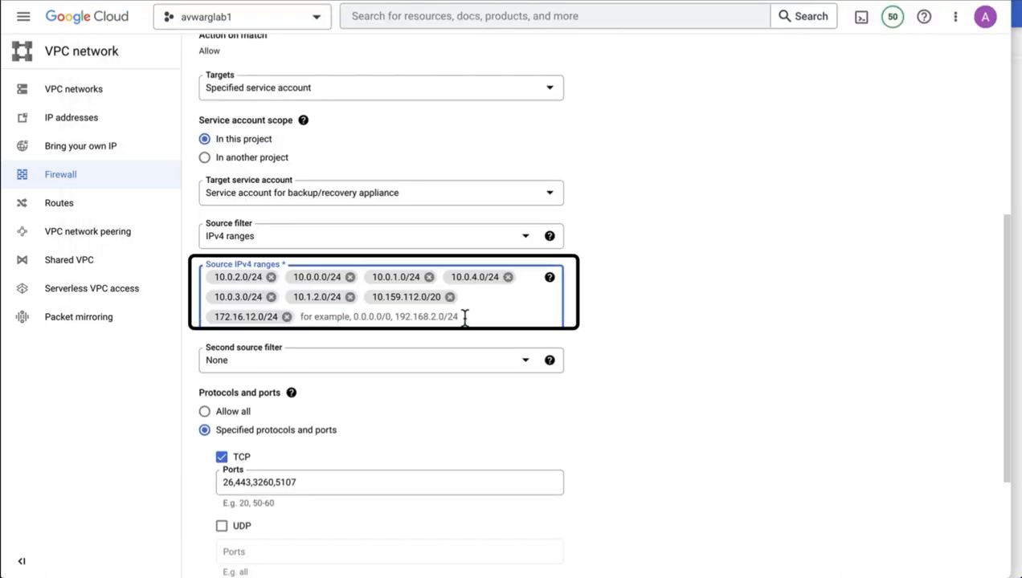
Add ports 111, 756, 2049, 4001 and 4045 to the firewall rule's existing TCP ports
{"action": "left_click", "coordinate": [319, 481]}
{"action": "scroll", "coordinate": [319, 481], "scroll_direction": "down", "scroll_amount": 1}
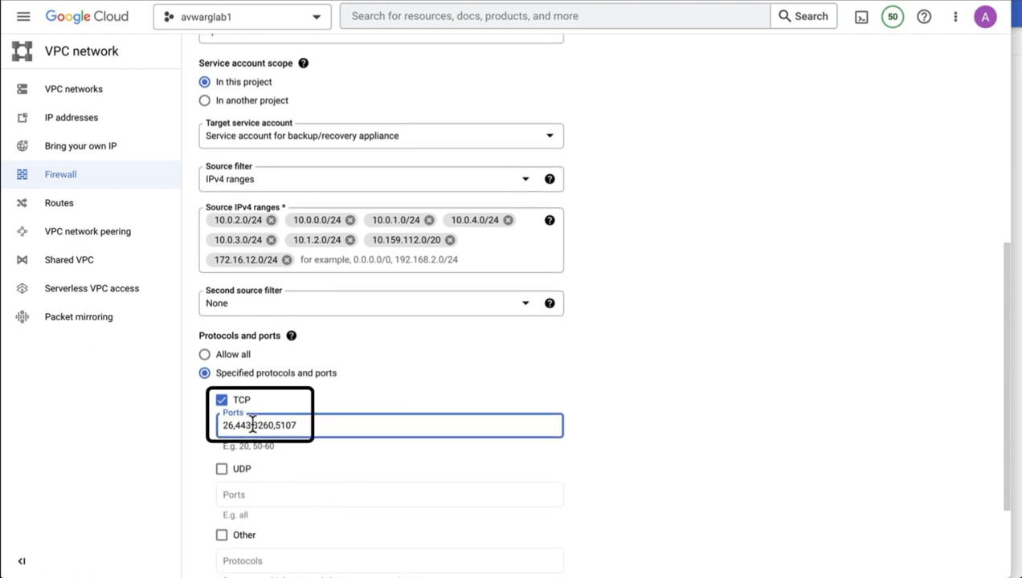
{"action": "type", "text": "111,756,2049,4001,4045"}
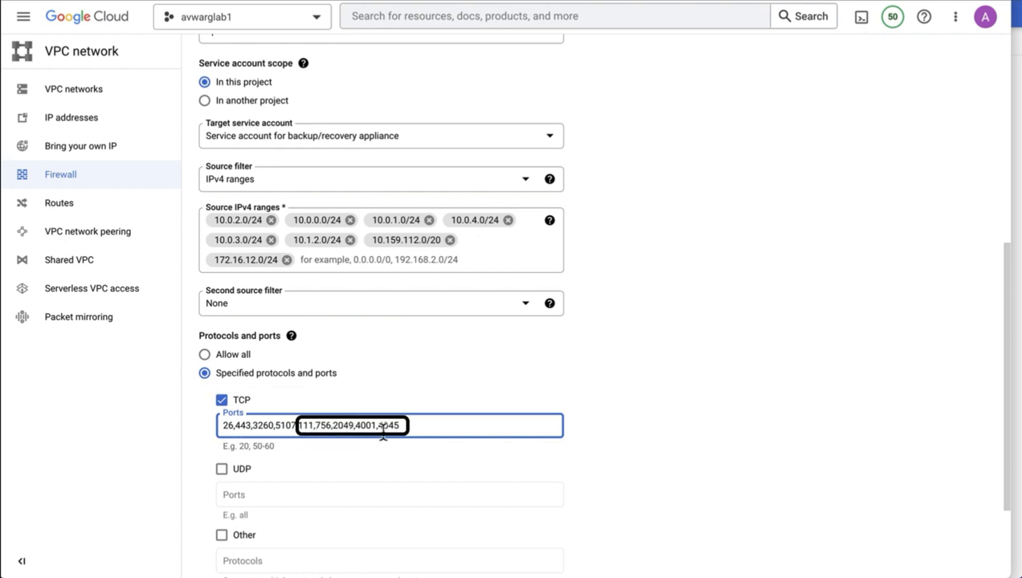
Enable UDP on the firewall rule with ports 111,756,2049,4001,4045 and save the rule
{"action": "left_click", "coordinate": [223, 473]}
{"action": "left_click", "coordinate": [252, 494]}
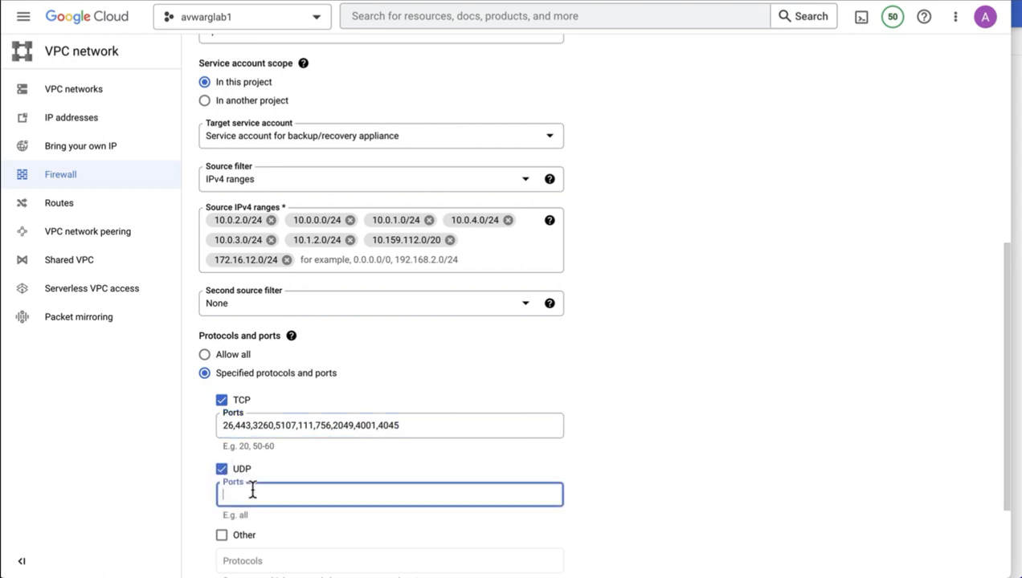
{"action": "type", "text": "111,756,2049,4001,4045"}
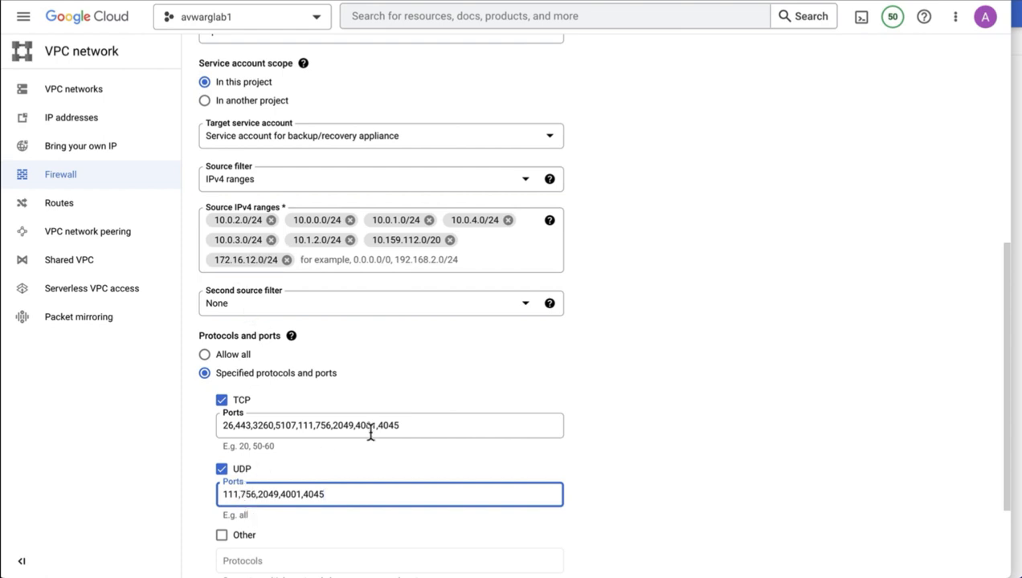
{"action": "scroll", "coordinate": [285, 495], "scroll_direction": "down", "scroll_amount": 3}
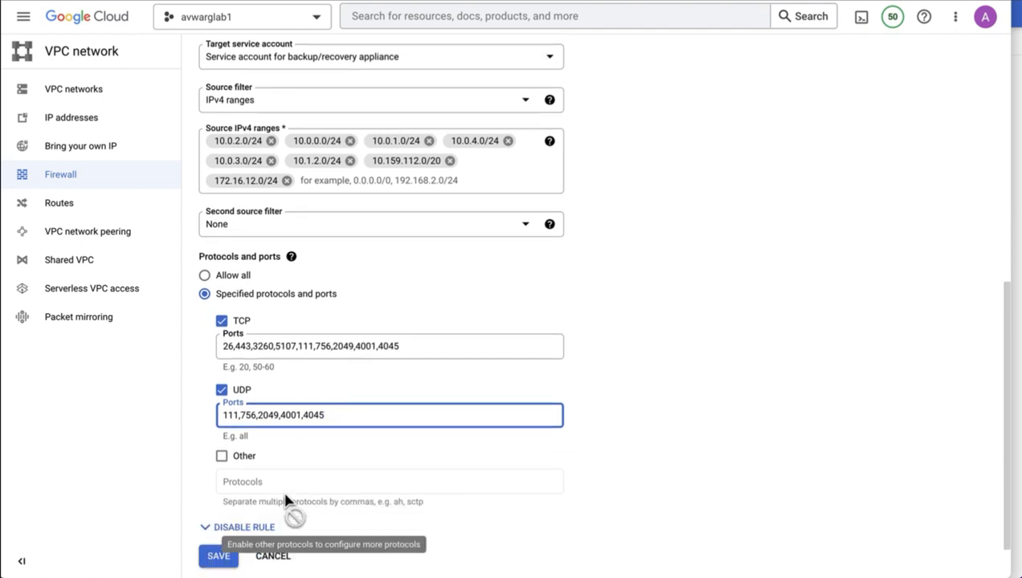
{"action": "left_click", "coordinate": [221, 512]}
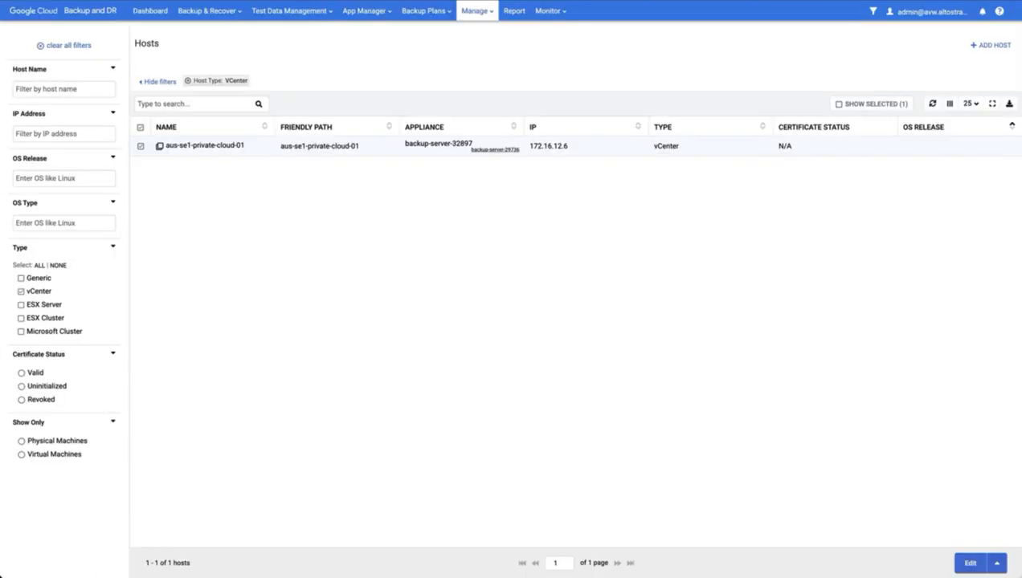
In Backup and DR, start a VMware Engine backup onboarding, discover VMs from server aus-se1-private-cloud-01 and browse the VM list
{"action": "mouse_move", "coordinate": [212, 11]}
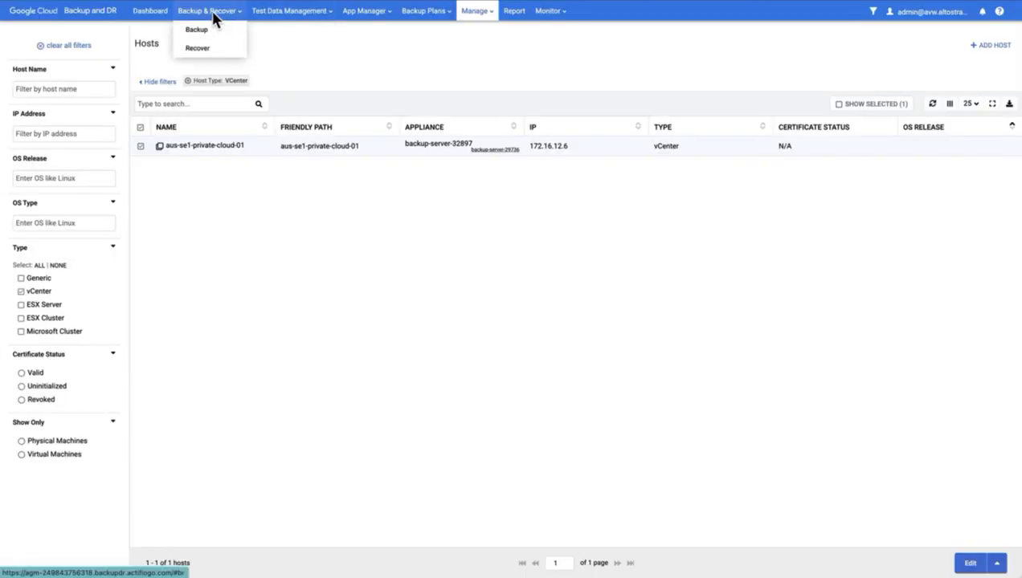
{"action": "left_click", "coordinate": [213, 30]}
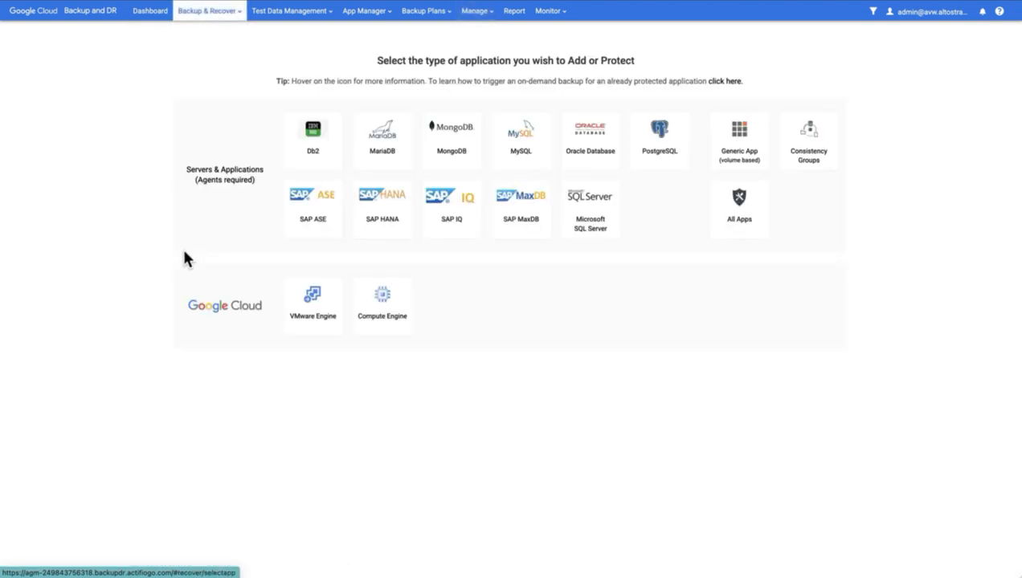
{"action": "left_click", "coordinate": [320, 314]}
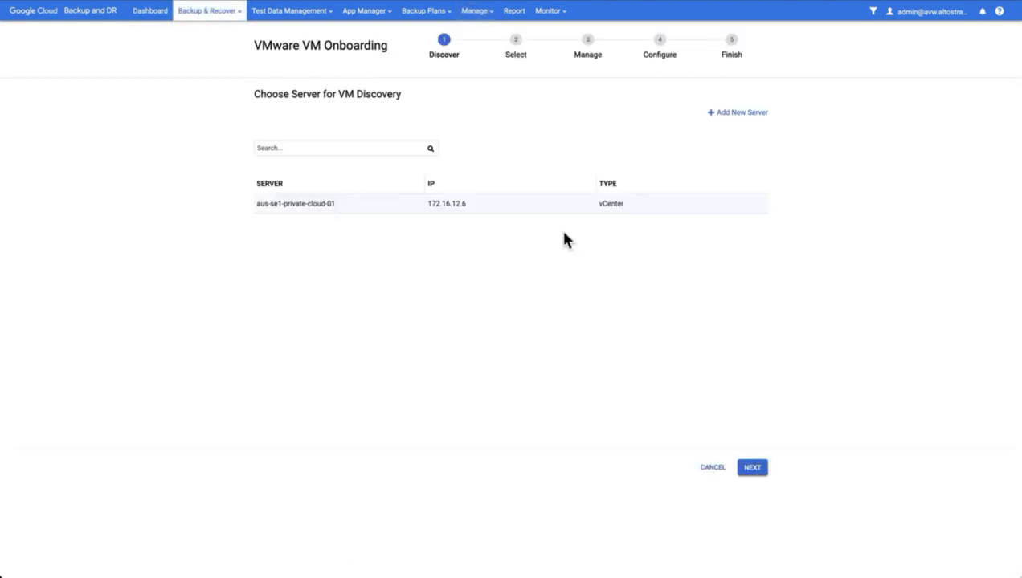
{"action": "left_click", "coordinate": [751, 468]}
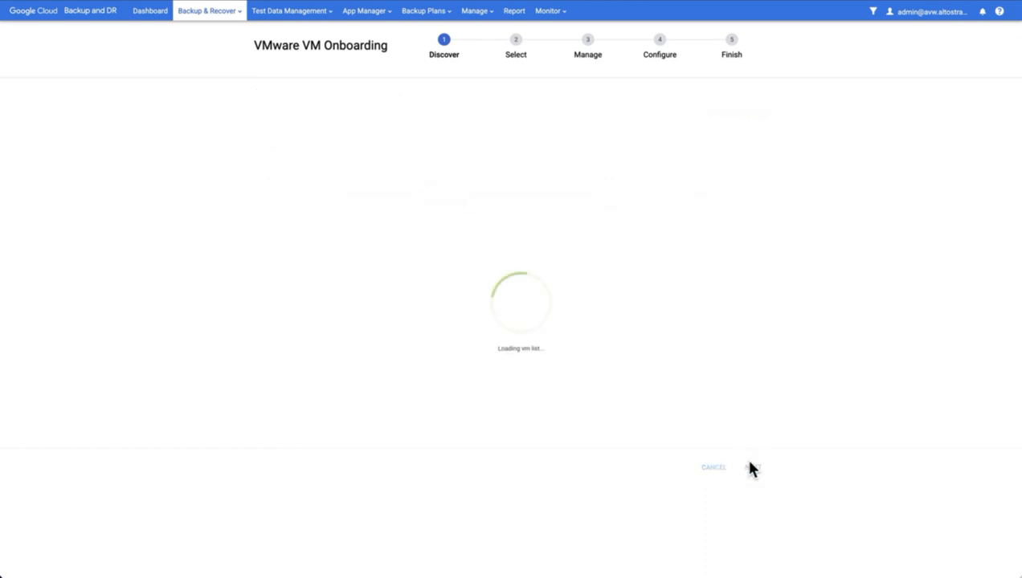
{"action": "scroll", "coordinate": [374, 330], "scroll_direction": "down", "scroll_amount": 2}
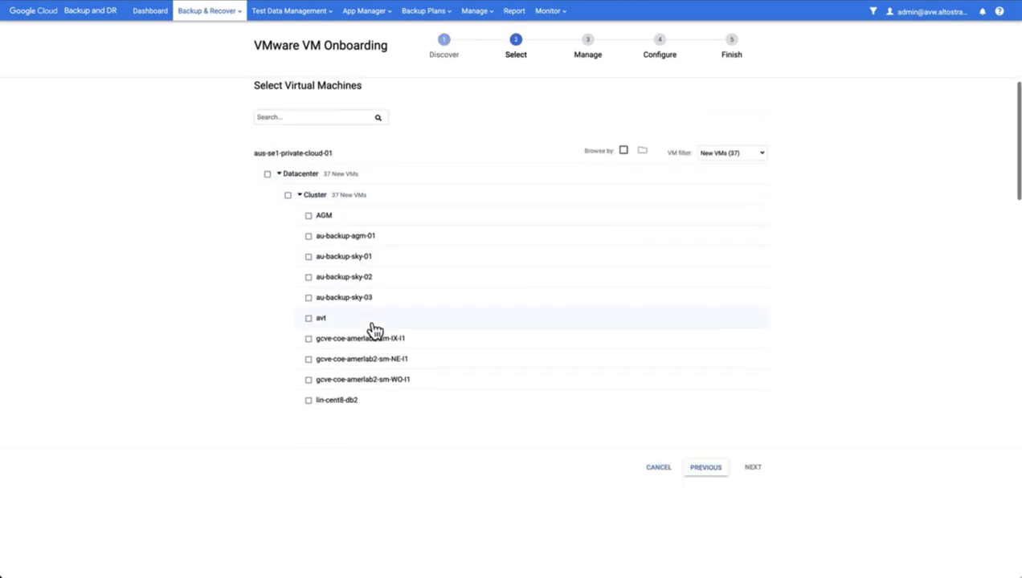
{"action": "scroll", "coordinate": [373, 330], "scroll_direction": "down", "scroll_amount": 2}
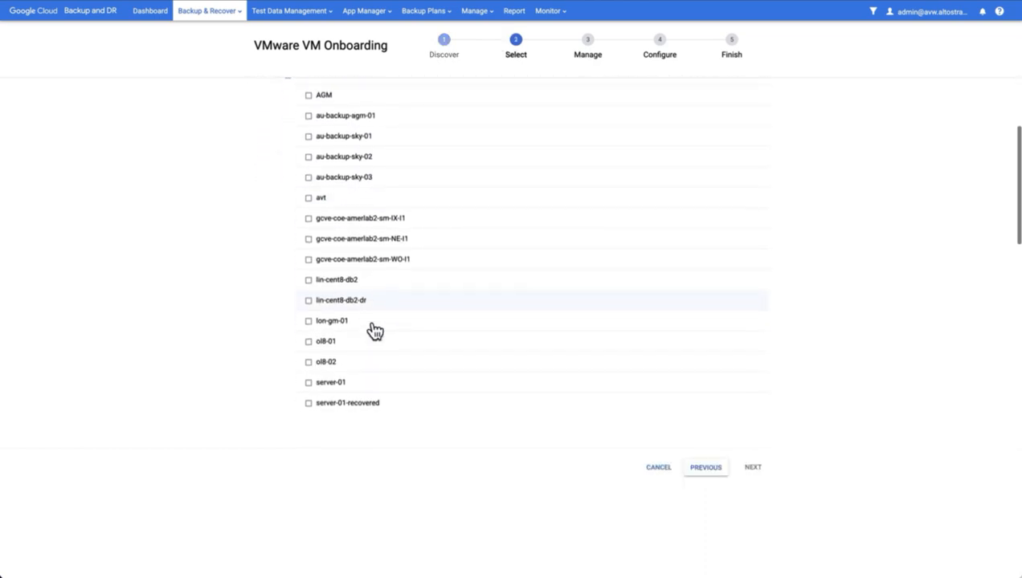